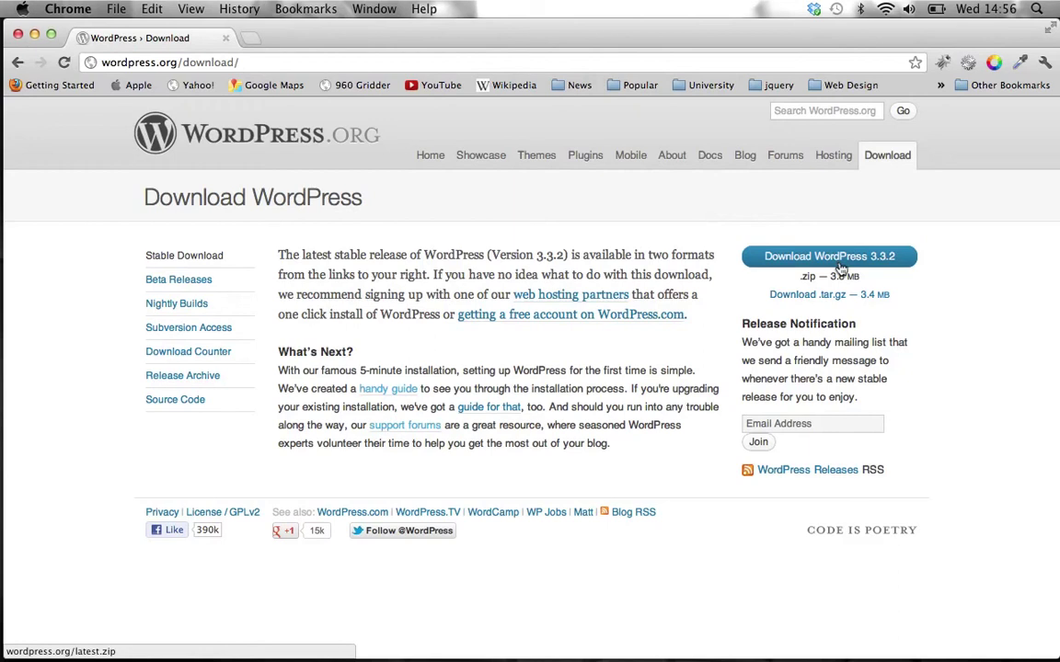
- Minimize the Chrome window showing the WordPress 3.3.2 download page
{"action": "left_click", "coordinate": [34, 34]}
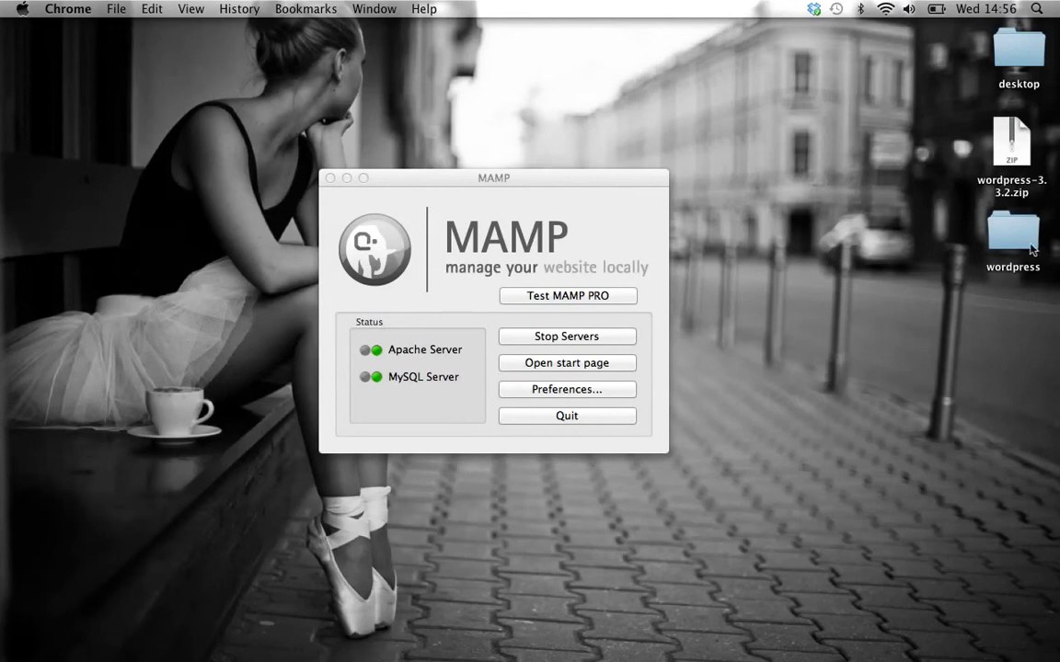
{"action": "left_click", "coordinate": [1023, 238]}
{"action": "double_click", "coordinate": [1023, 240]}
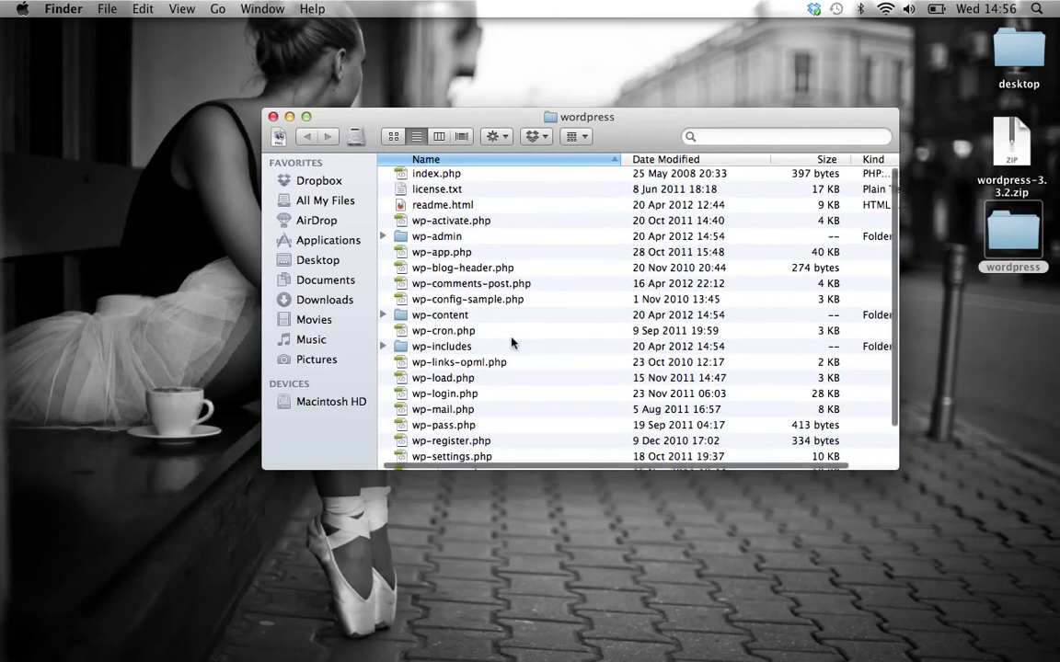
{"action": "scroll", "coordinate": [512, 343], "scroll_direction": "down", "scroll_amount": 3}
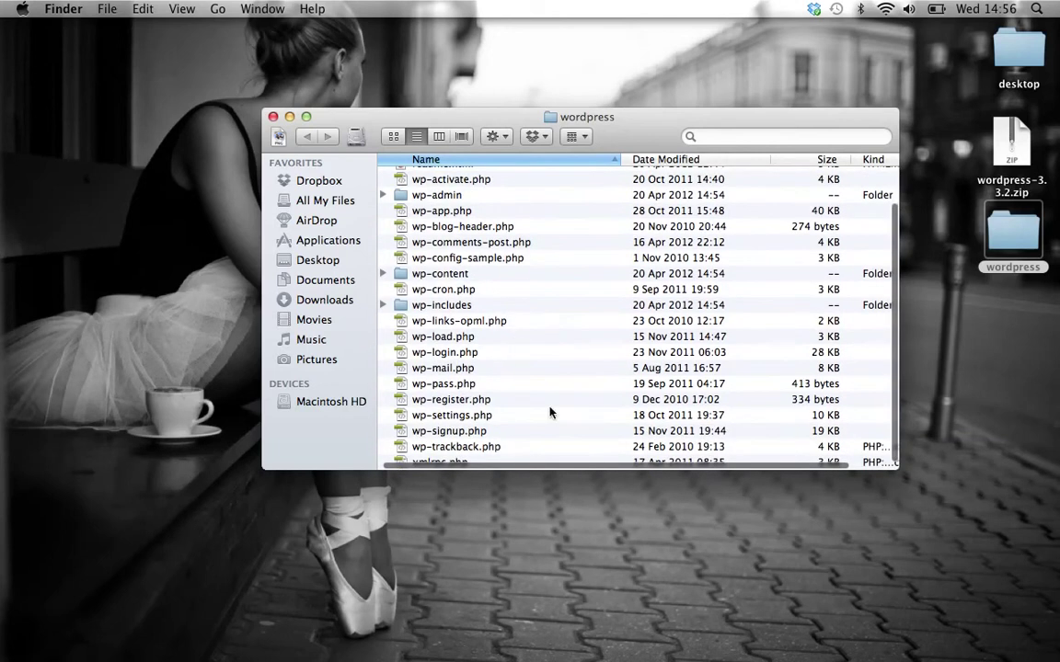
{"action": "left_click", "coordinate": [289, 117]}
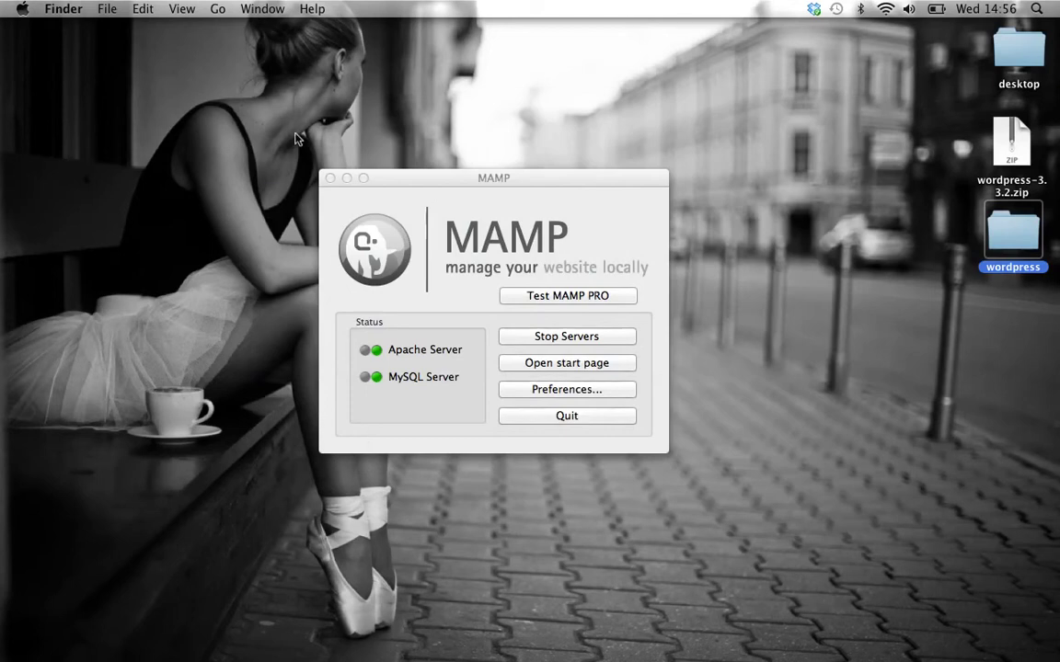
- Open MAMP's start page in Chrome and follow its phpMyAdmin link
{"action": "left_click", "coordinate": [617, 367]}
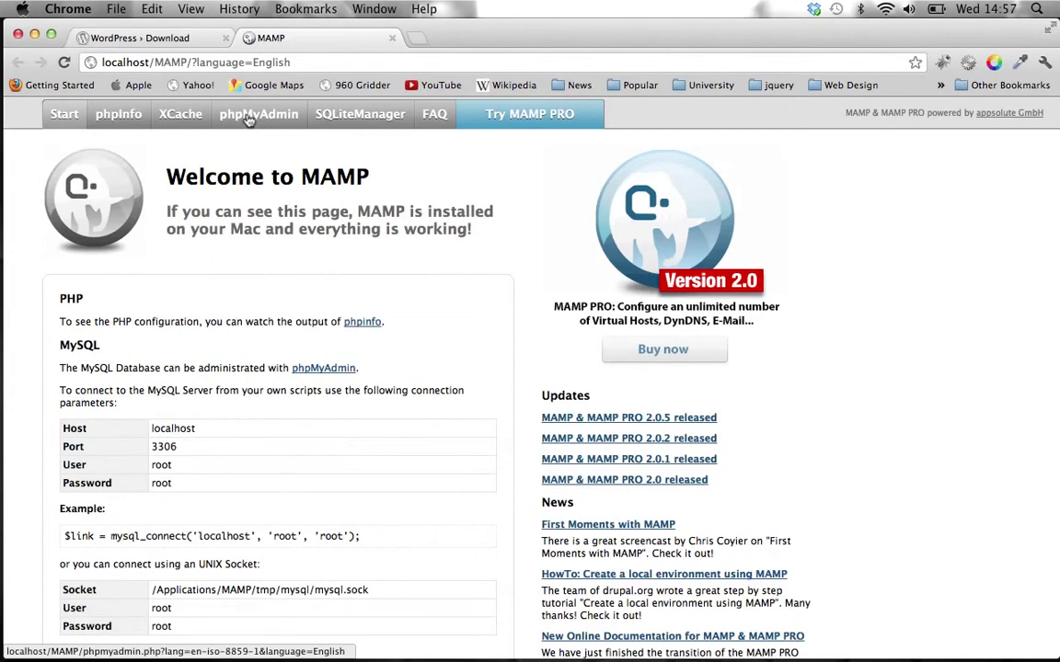
{"action": "left_click", "coordinate": [247, 118]}
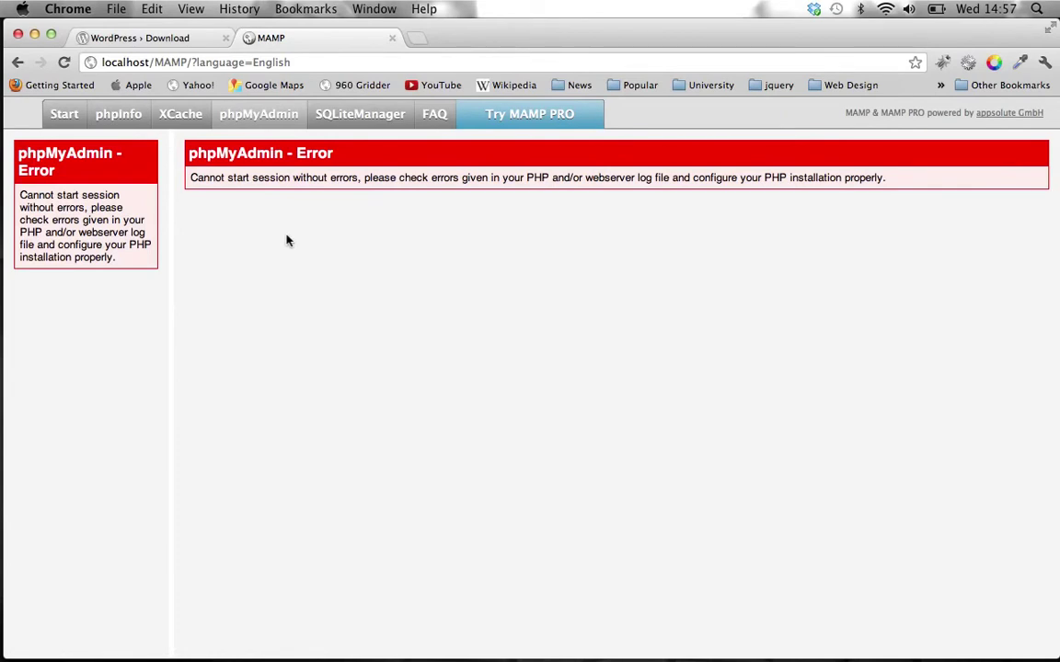
- Clear Chrome's past-hour history, cache and cookies, close Settings, and reload the MAMP page
{"action": "left_click", "coordinate": [79, 7]}
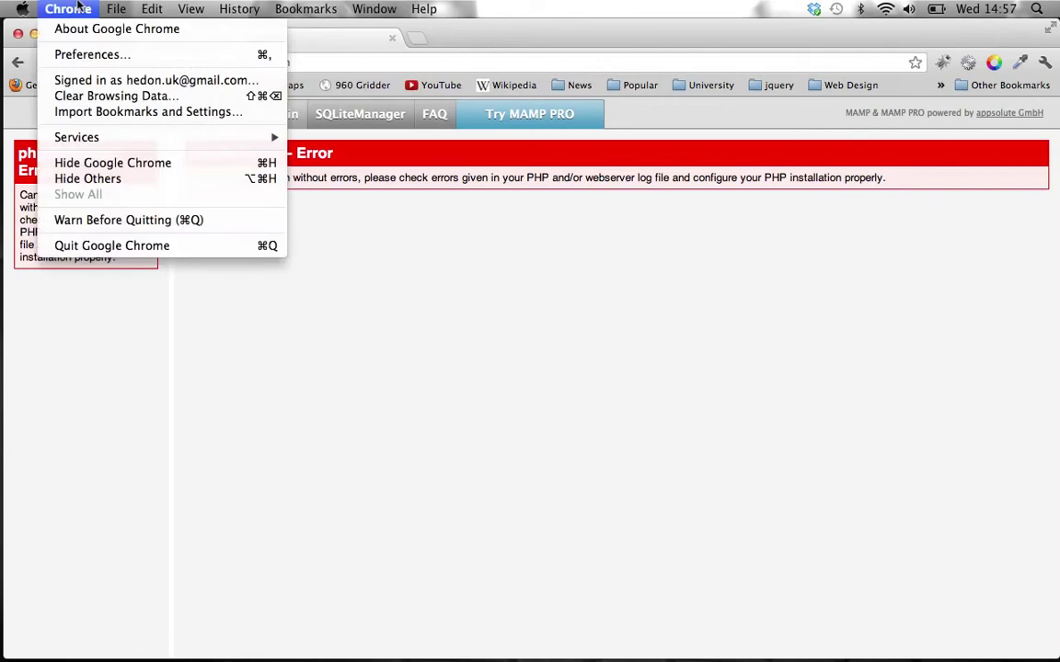
{"action": "left_click", "coordinate": [99, 97]}
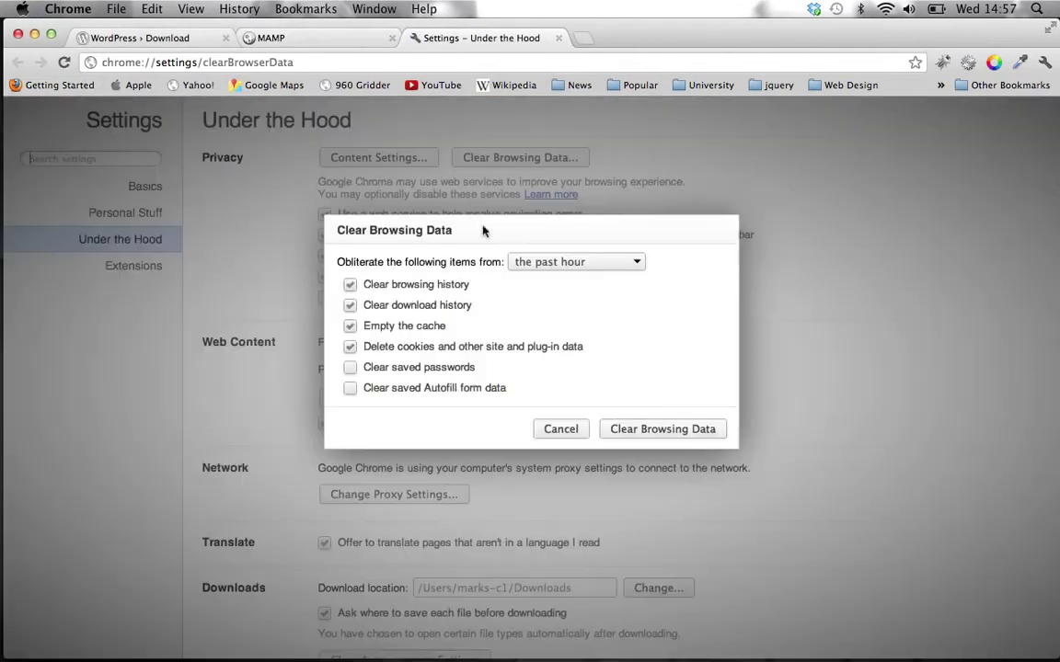
{"action": "left_click", "coordinate": [632, 431]}
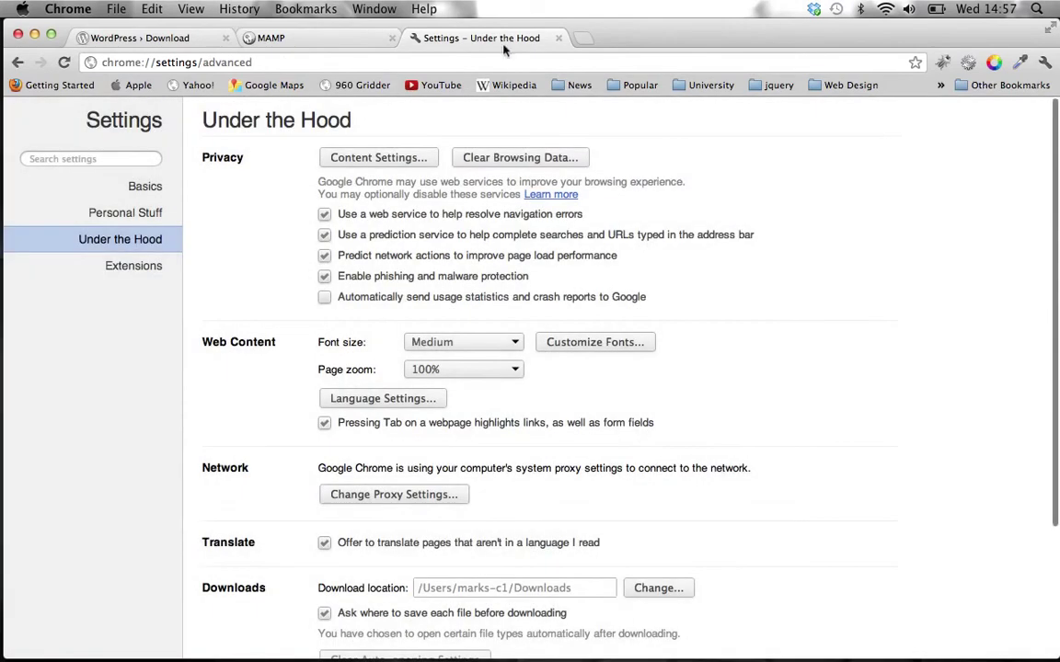
{"action": "left_click", "coordinate": [557, 39]}
{"action": "key", "text": "super+r"}
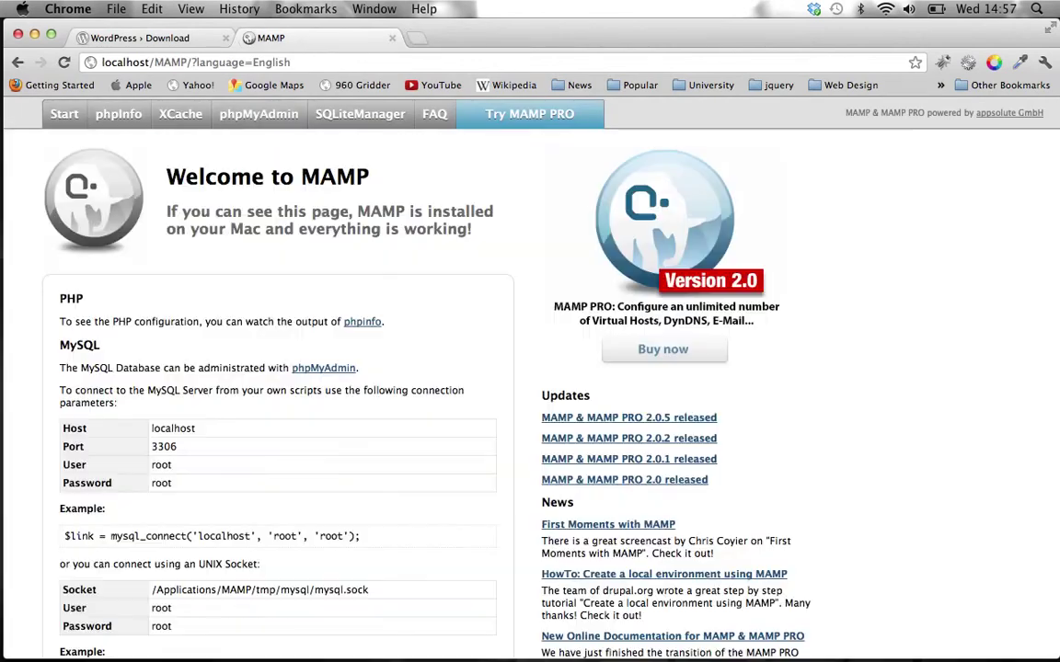
- Reopen phpMyAdmin and type 'hewordpre' into the Create new database field
{"action": "left_click", "coordinate": [268, 124]}
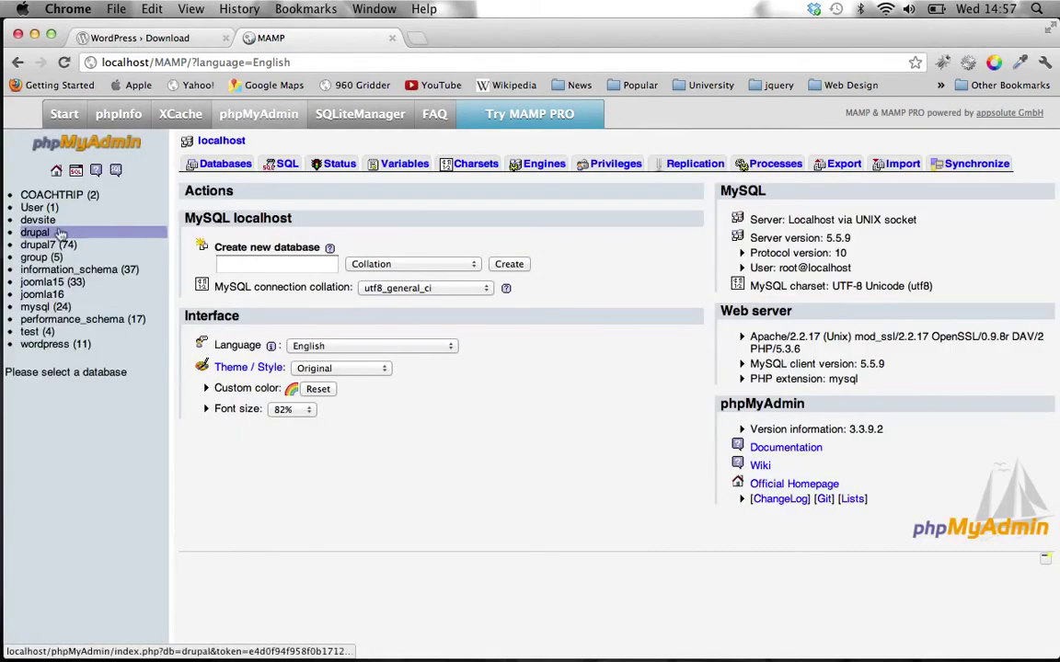
{"action": "left_click", "coordinate": [234, 264]}
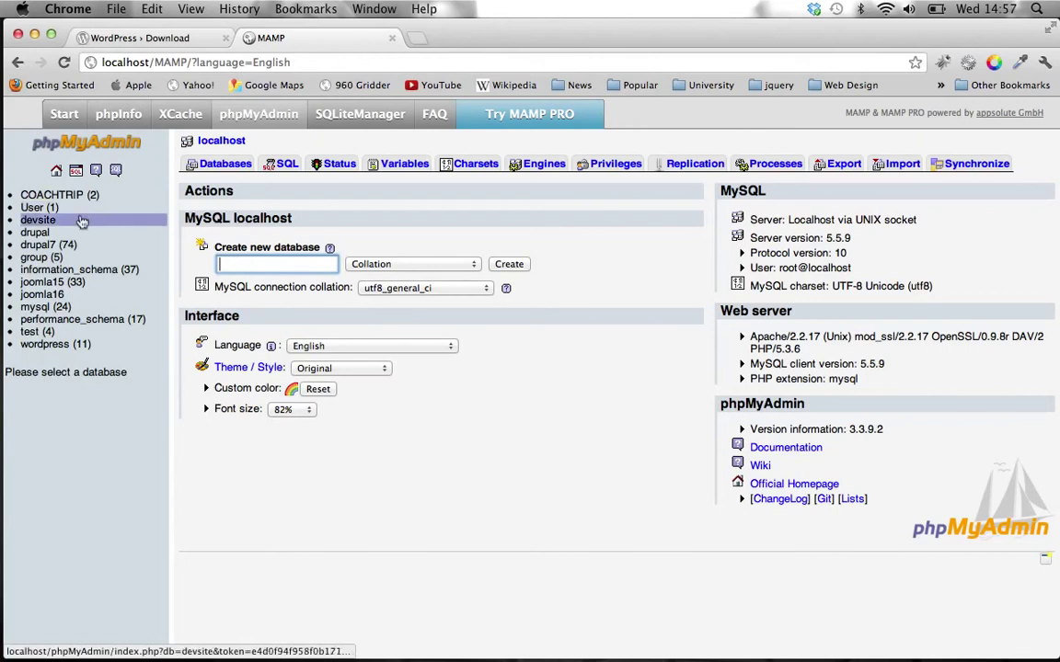
{"action": "left_click", "coordinate": [262, 264]}
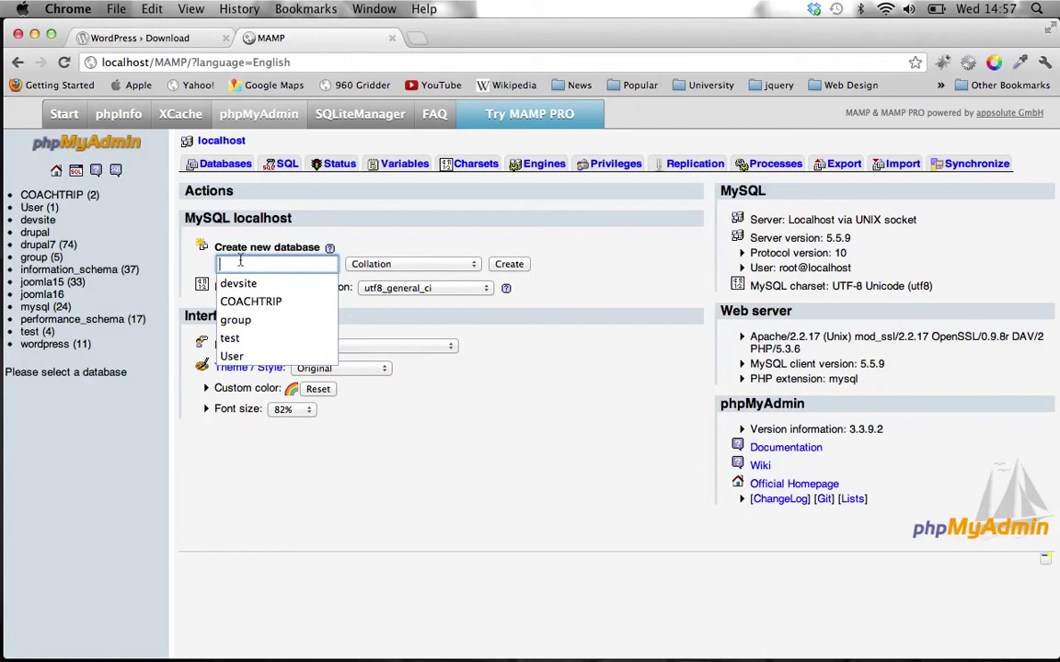
{"action": "type", "text": "he"}
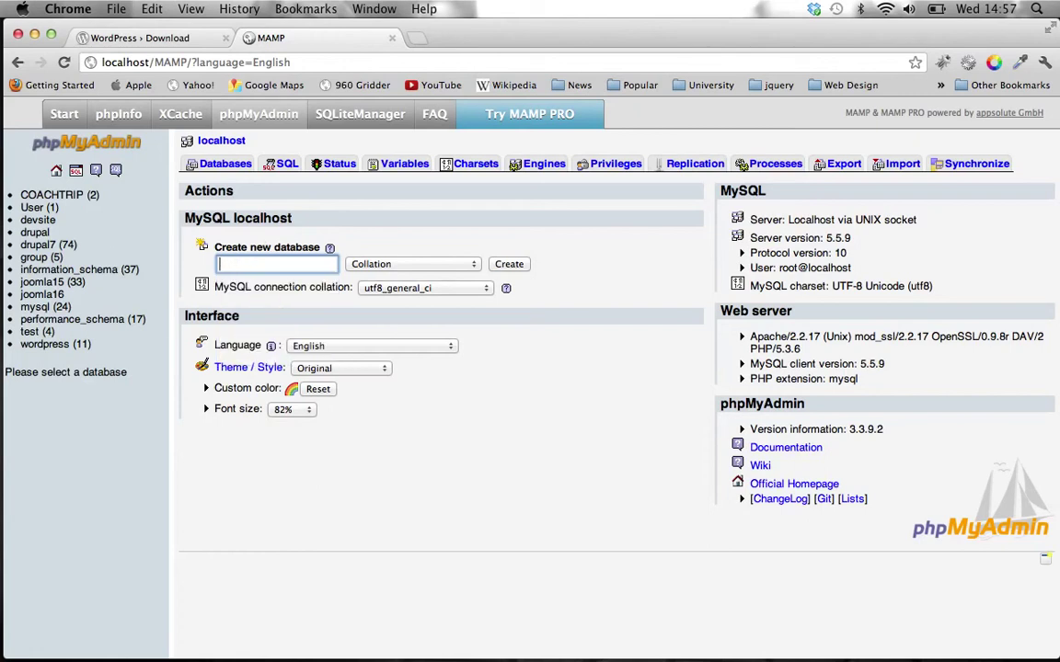
{"action": "type", "text": "wordpress"}
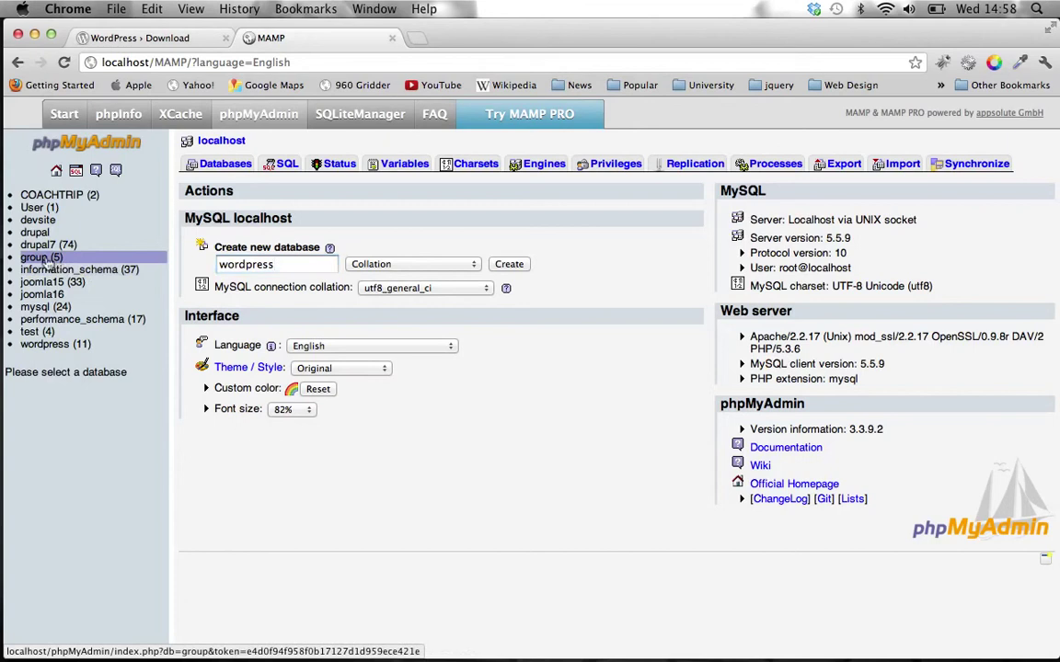
- View the group database's tables, then return to the localhost server overview
{"action": "left_click", "coordinate": [42, 258]}
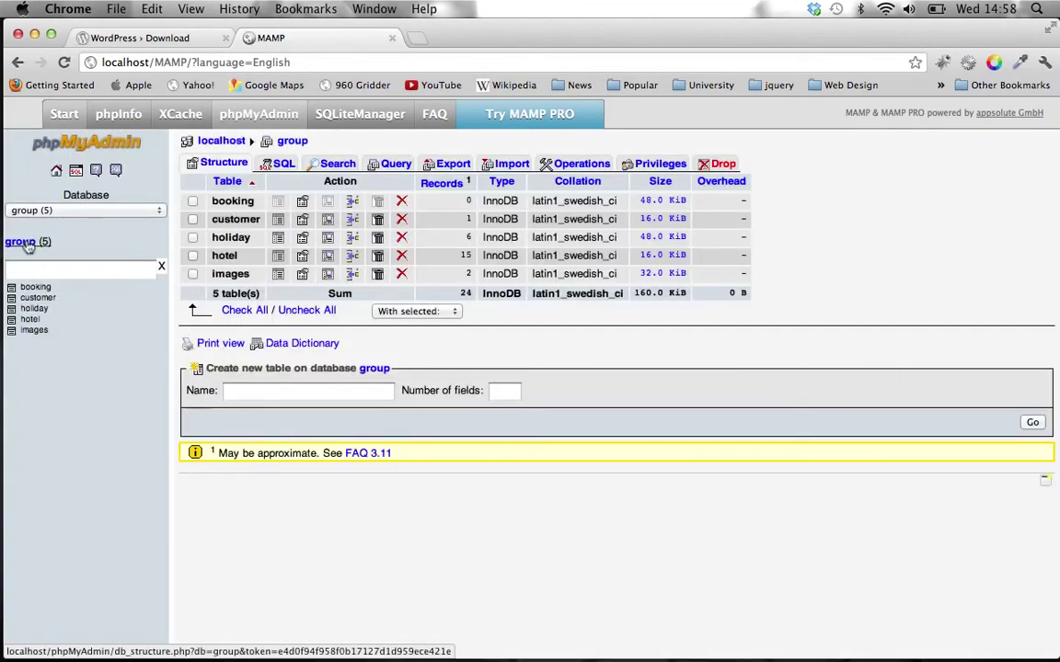
{"action": "left_click", "coordinate": [22, 241]}
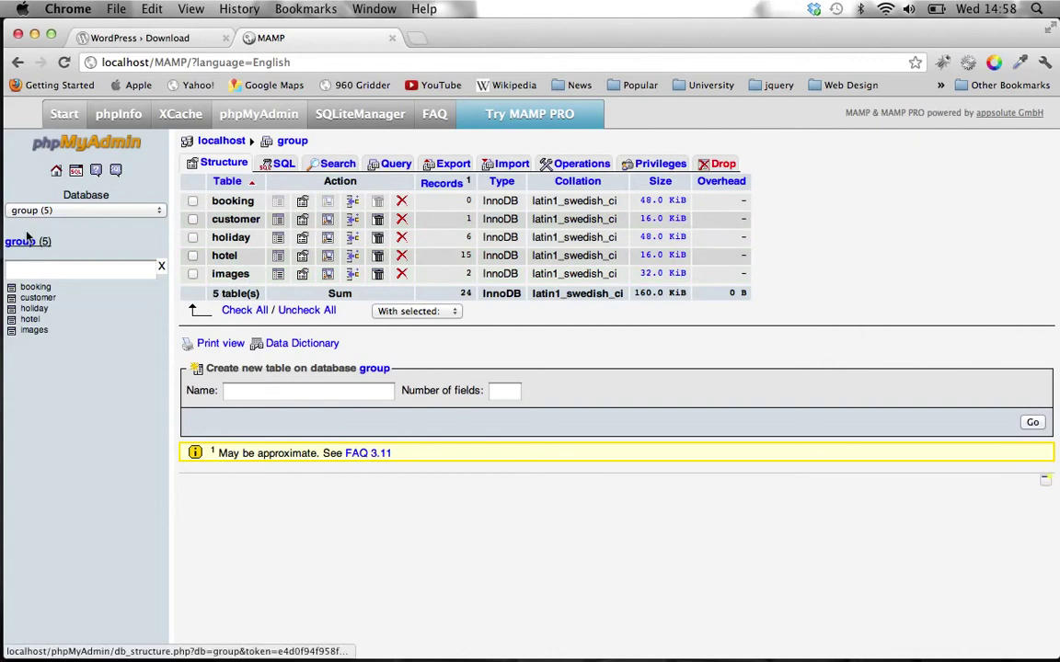
{"action": "left_click", "coordinate": [206, 144]}
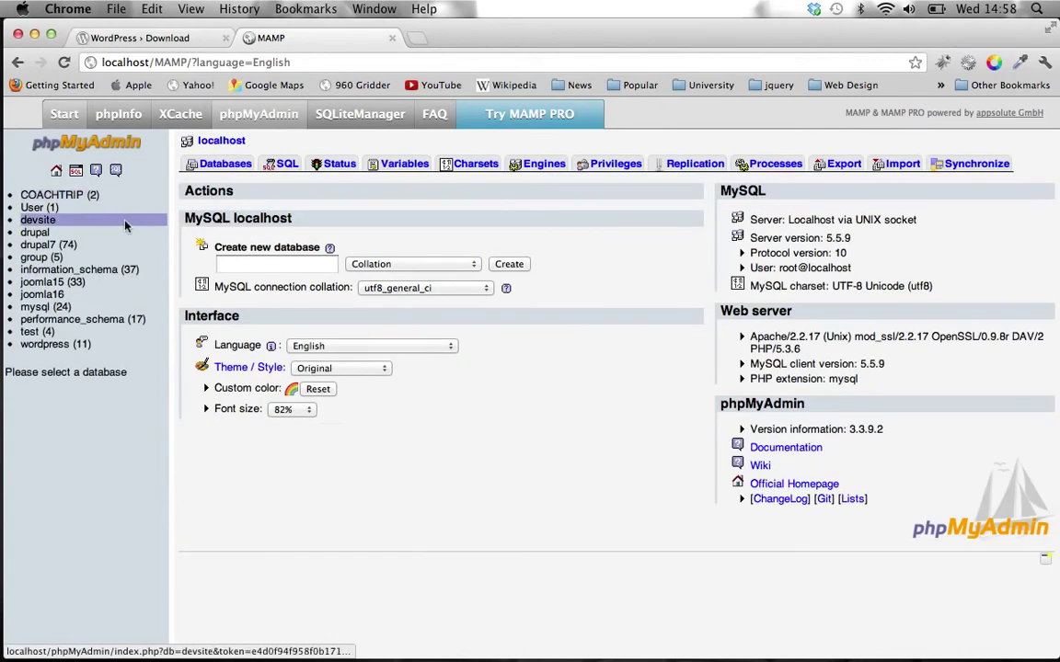
{"action": "mouse_move", "coordinate": [244, 658]}
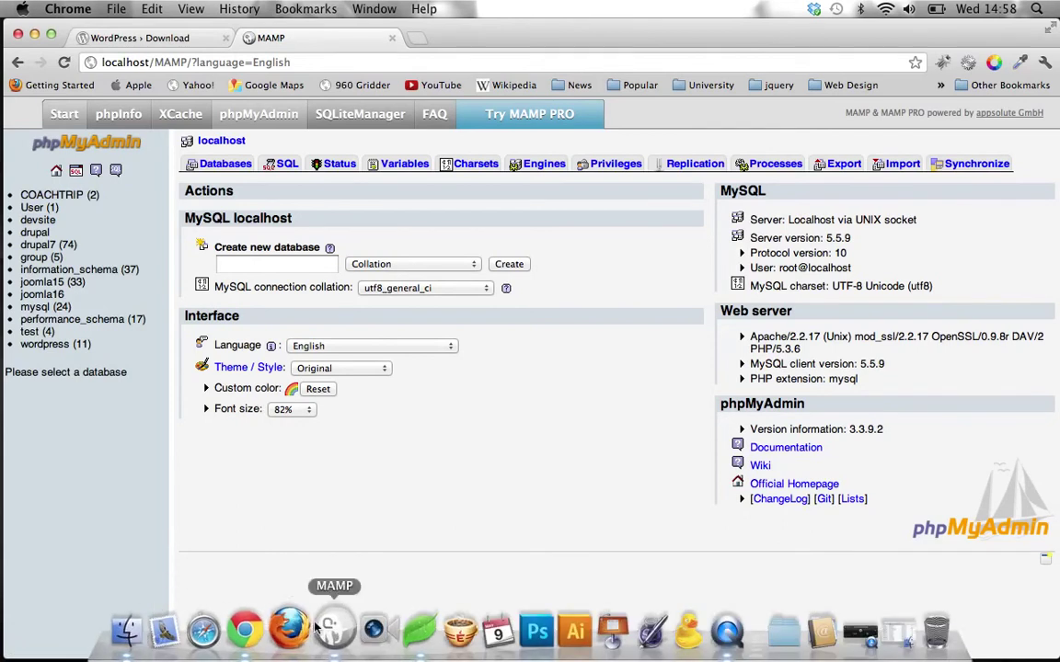
- Close Chrome and look at the files in the desktop wordpress folder
{"action": "left_click", "coordinate": [17, 34]}
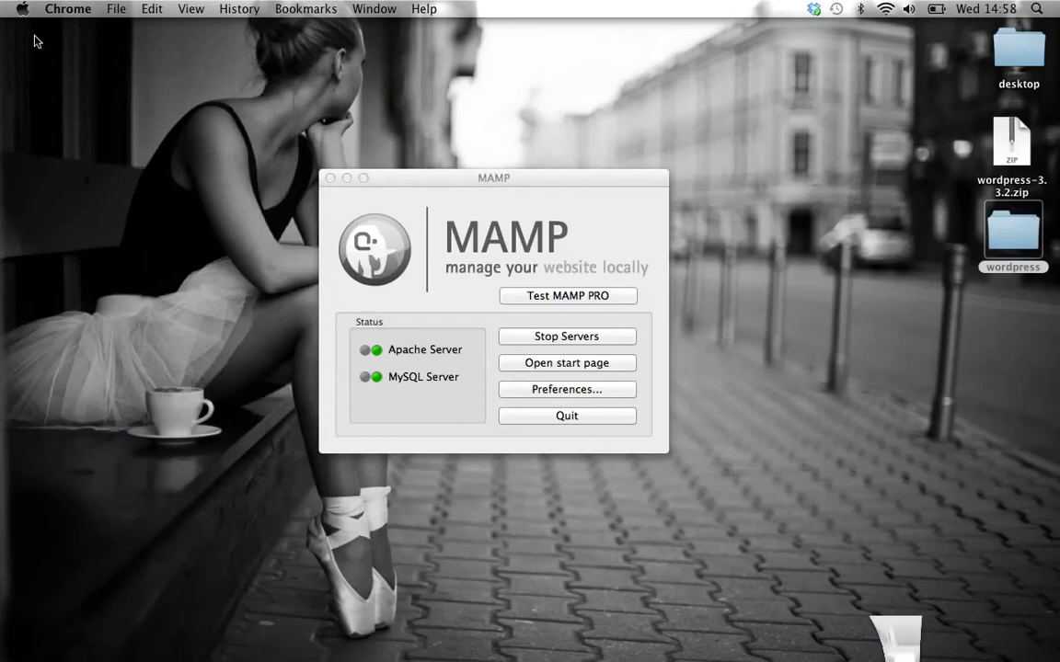
{"action": "double_click", "coordinate": [1012, 235]}
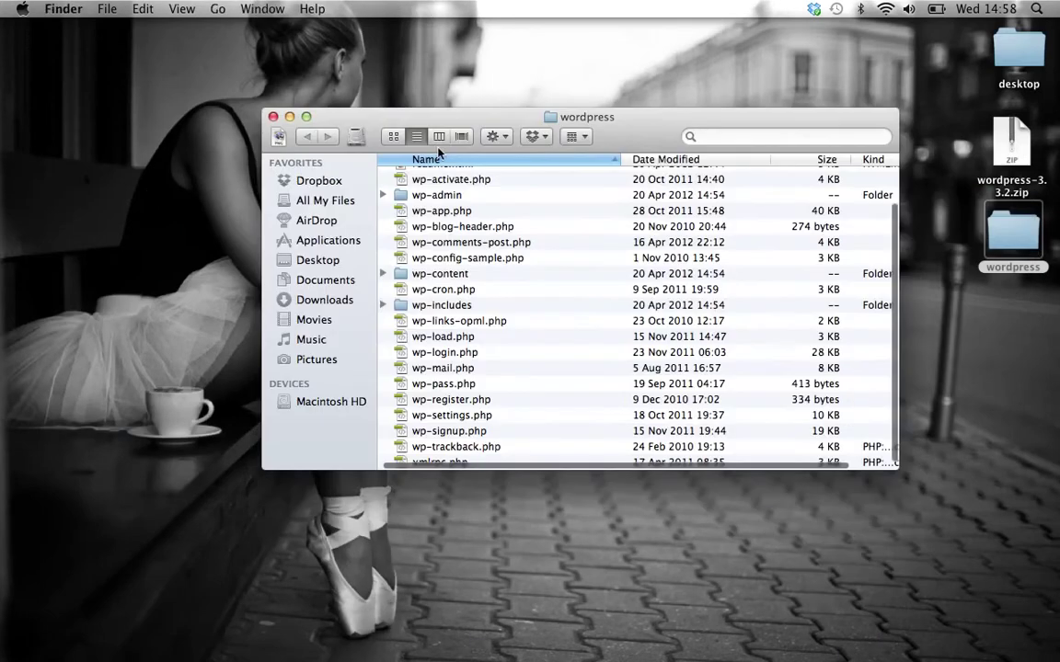
{"action": "left_click", "coordinate": [289, 116]}
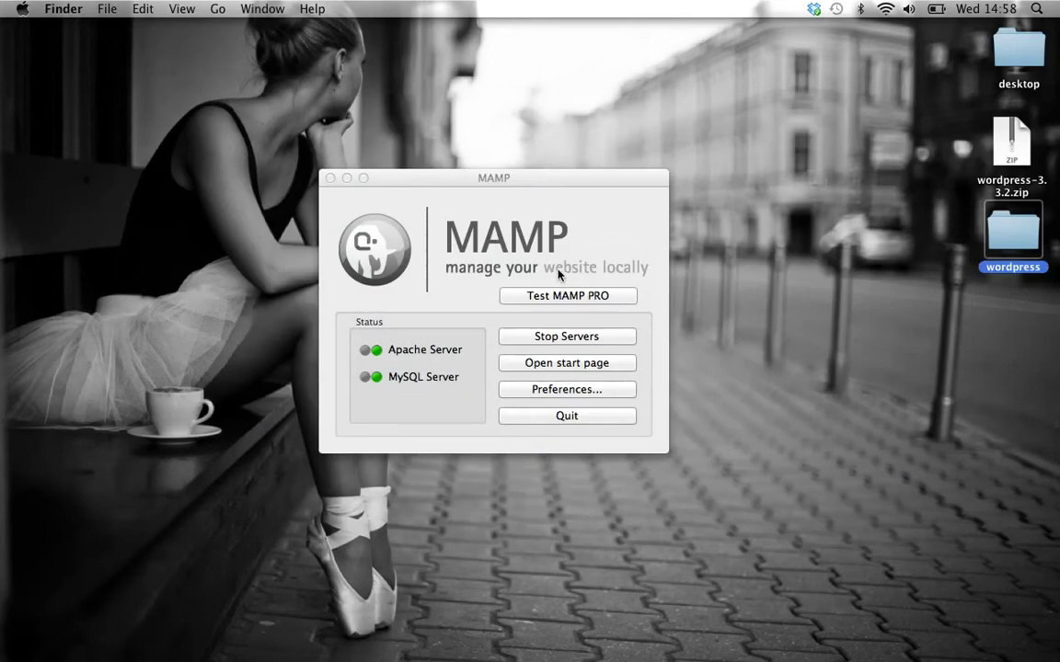
- Check the Apache Document Root /Applications/MAMP/htdocs/ in MAMP Preferences, then bring back the wordpress folder
{"action": "left_click", "coordinate": [585, 390]}
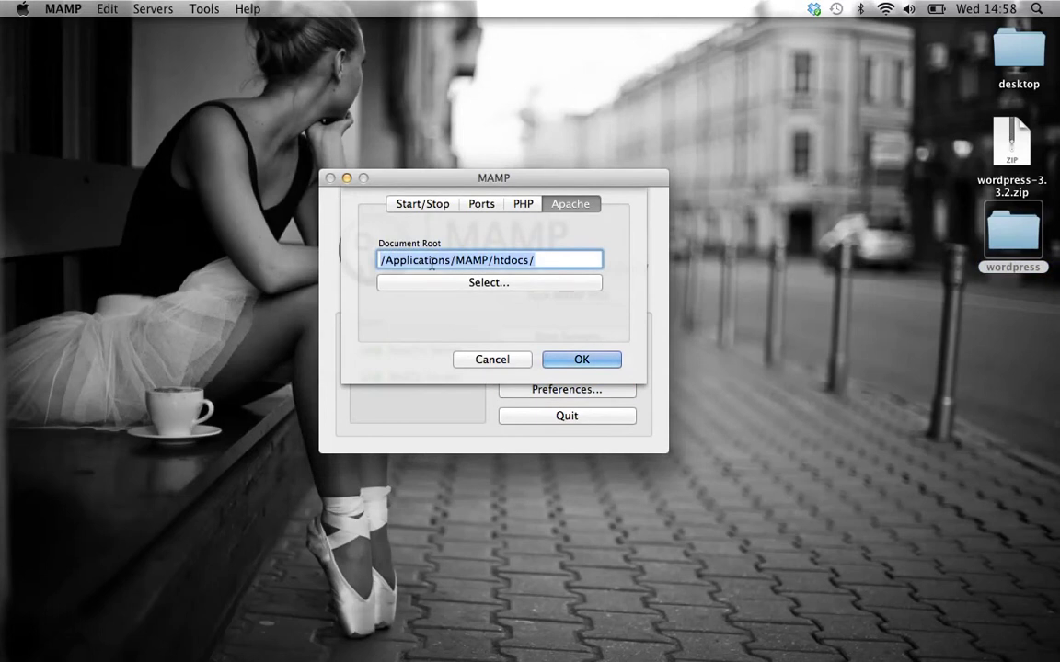
{"action": "left_click", "coordinate": [546, 258]}
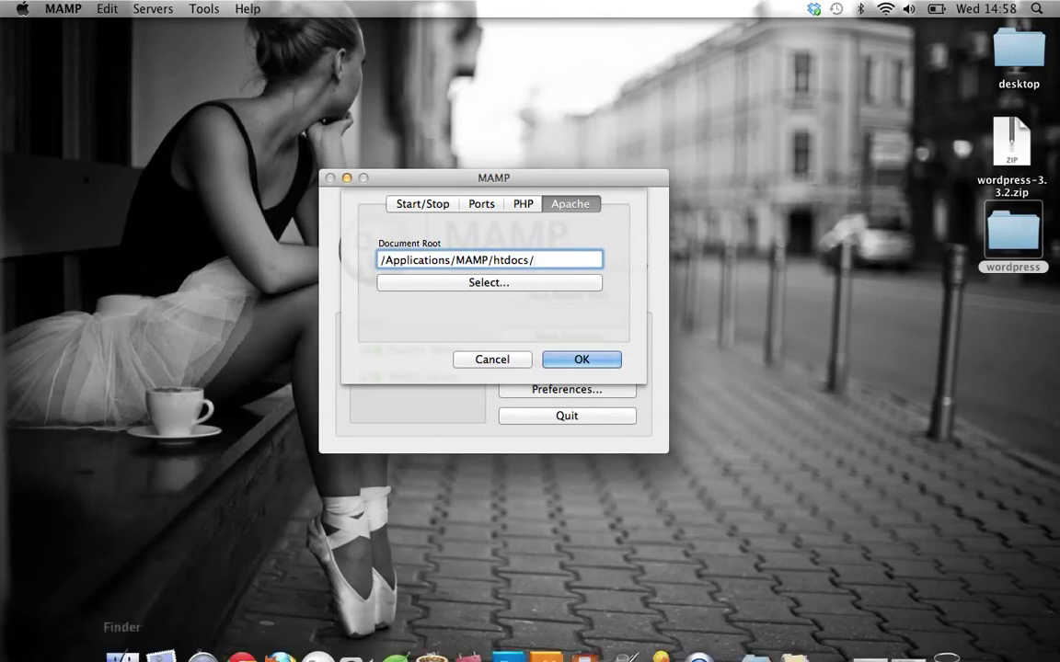
{"action": "left_click", "coordinate": [122, 655]}
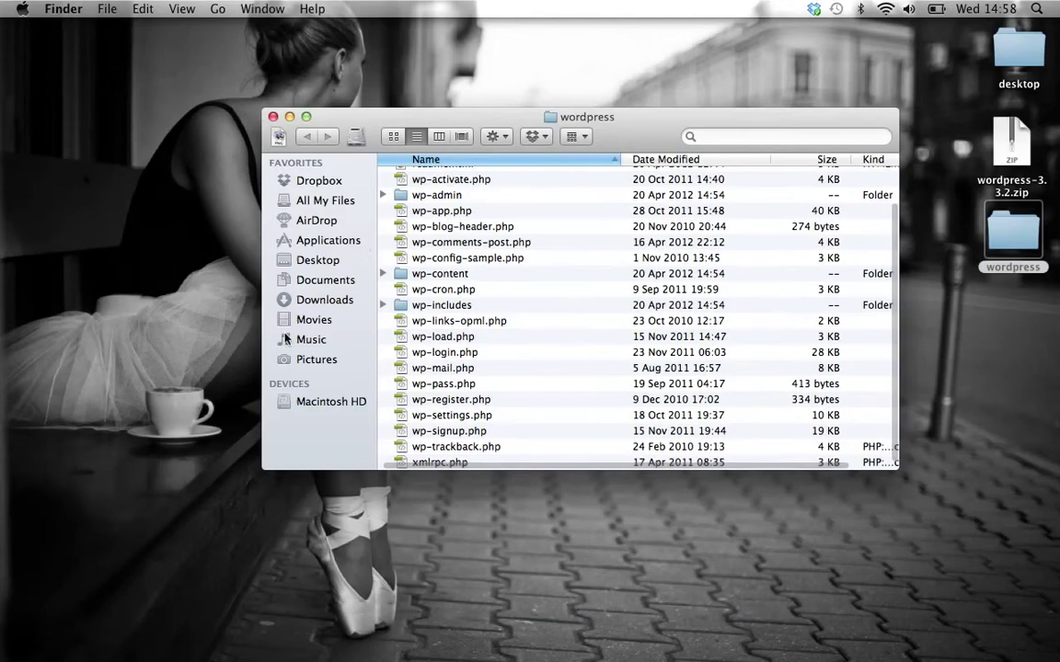
- Create a new folder named devsite in Applications > MAMP > htdocs and open it
{"action": "left_click", "coordinate": [341, 243]}
{"action": "scroll", "coordinate": [496, 432], "scroll_direction": "down", "scroll_amount": 5}
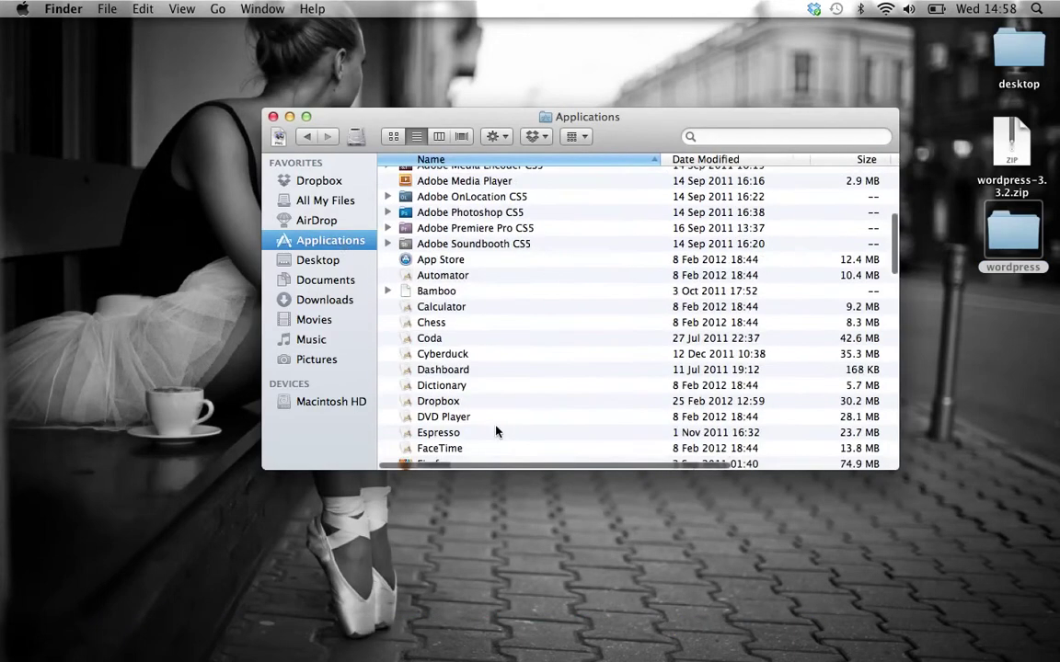
{"action": "scroll", "coordinate": [496, 431], "scroll_direction": "down", "scroll_amount": 3}
{"action": "scroll", "coordinate": [496, 432], "scroll_direction": "down", "scroll_amount": 5}
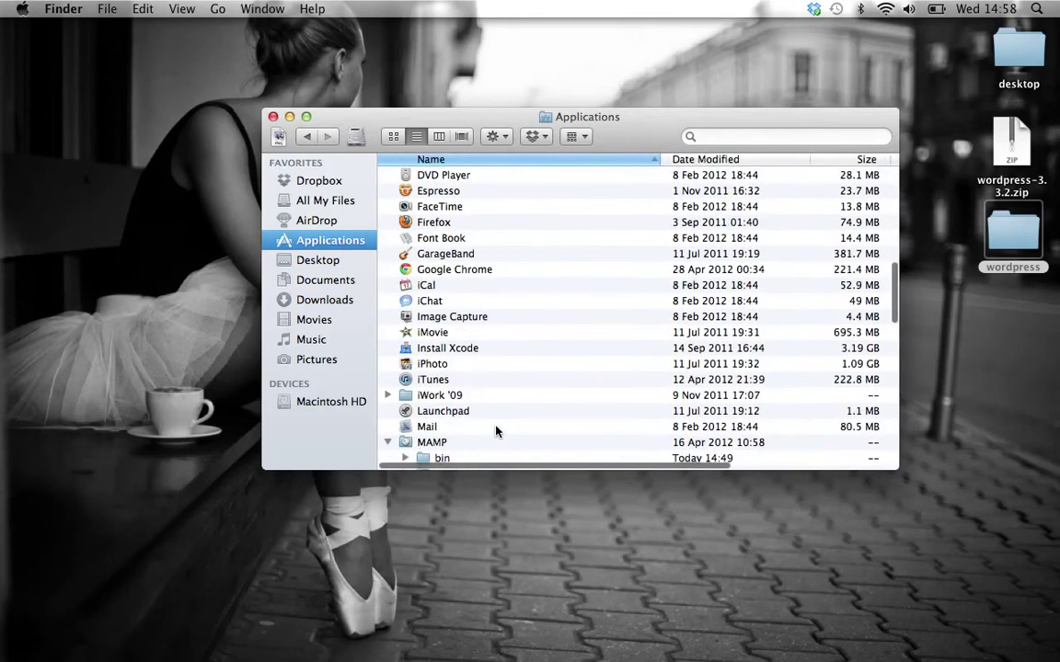
{"action": "scroll", "coordinate": [449, 438], "scroll_direction": "down", "scroll_amount": 4}
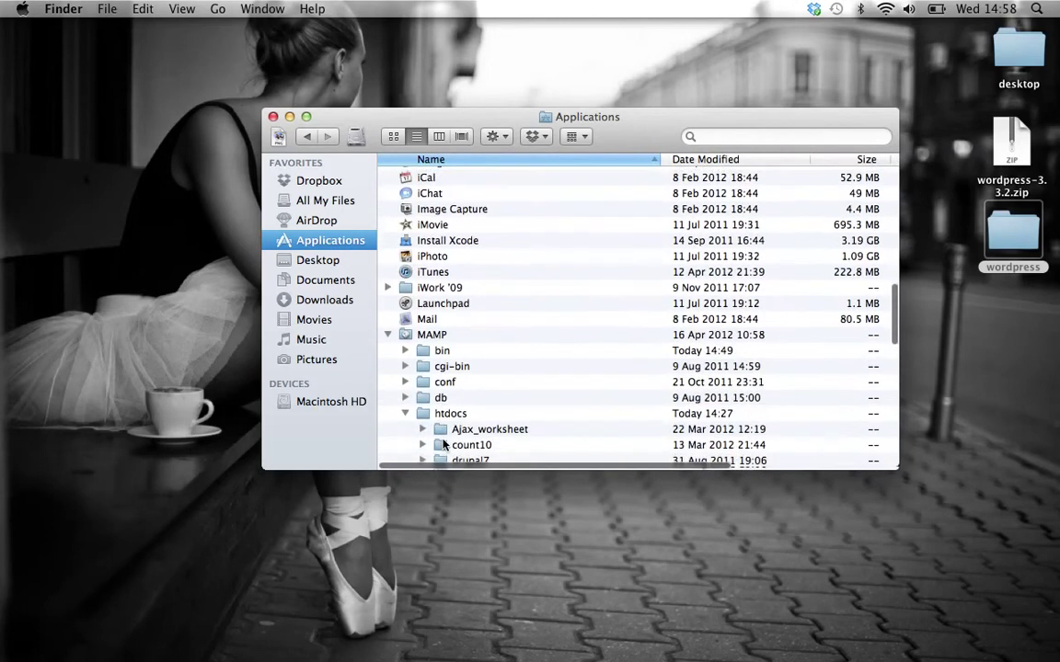
{"action": "double_click", "coordinate": [445, 414]}
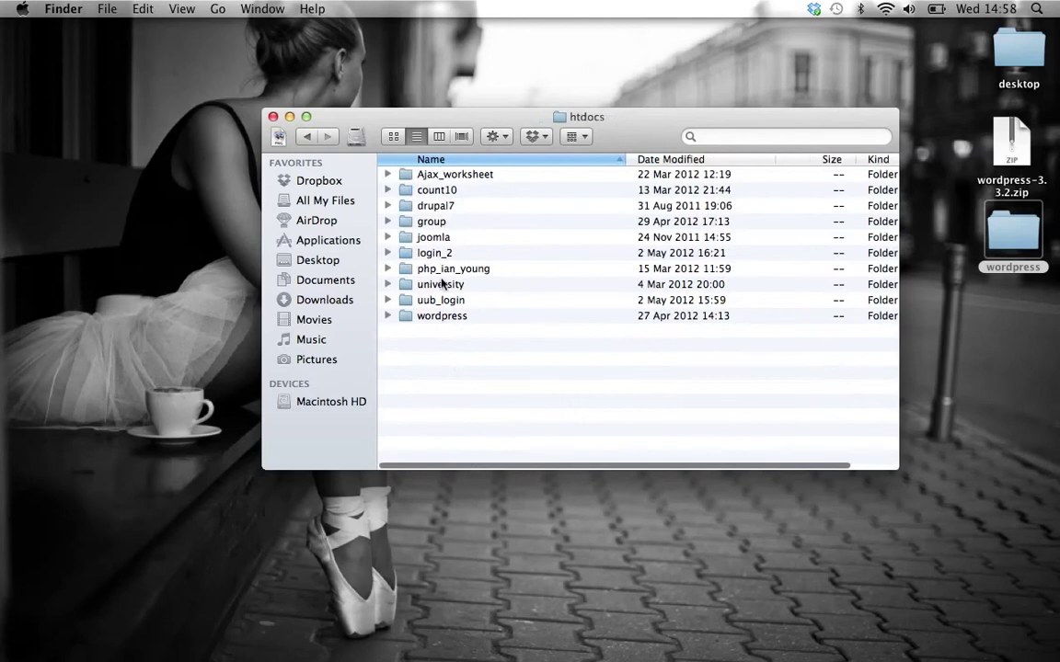
{"action": "right_click", "coordinate": [471, 369]}
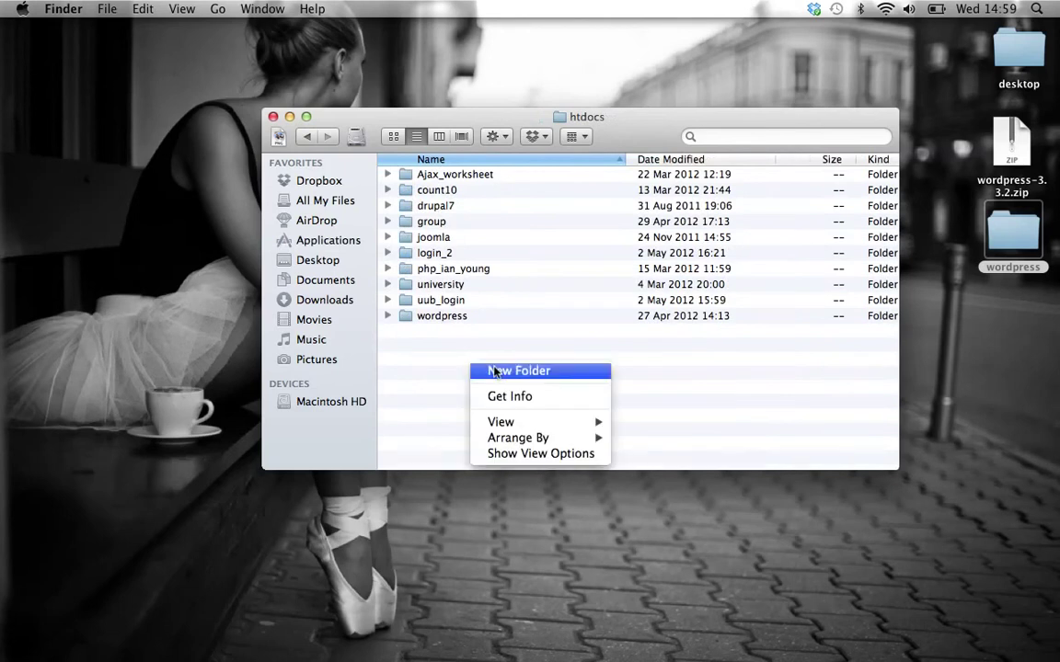
{"action": "left_click", "coordinate": [502, 373]}
{"action": "type", "text": "devsite"}
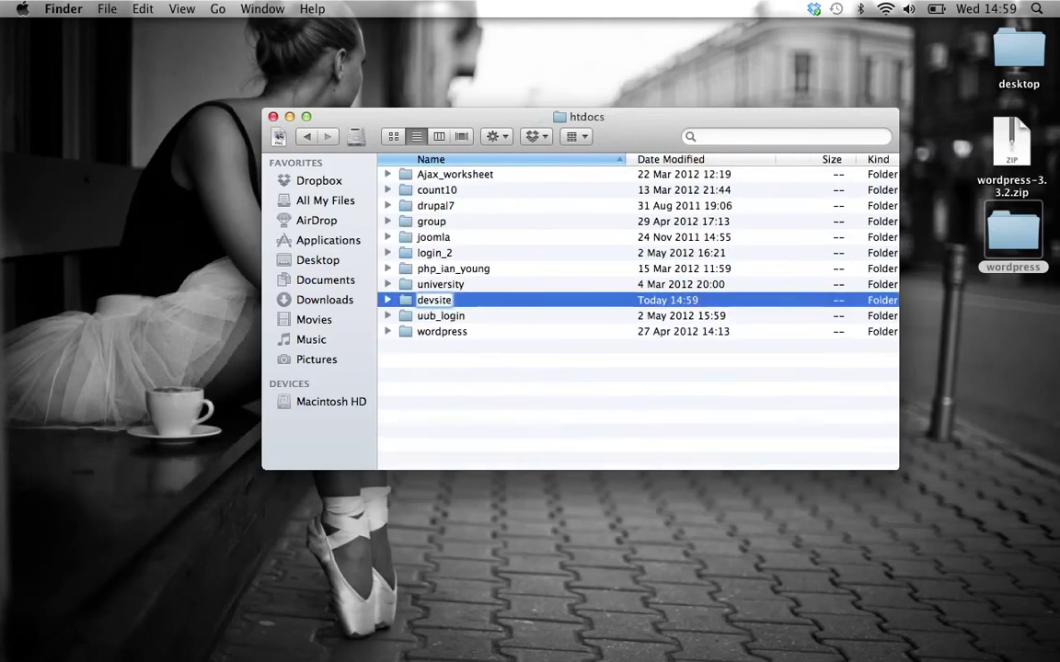
{"action": "key", "text": "Escape"}
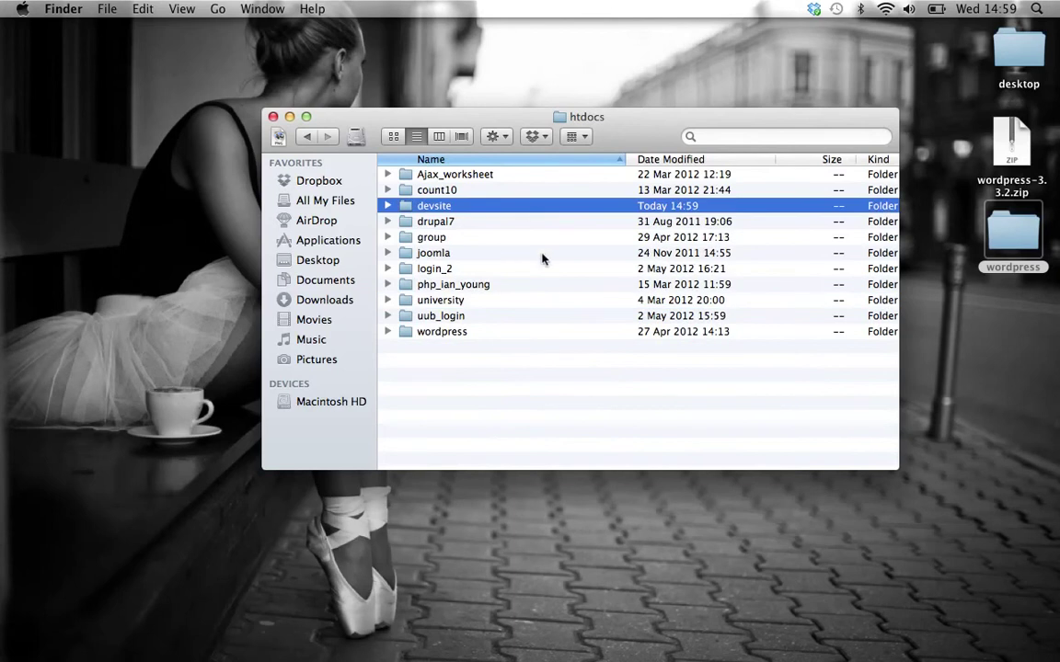
{"action": "double_click", "coordinate": [529, 210]}
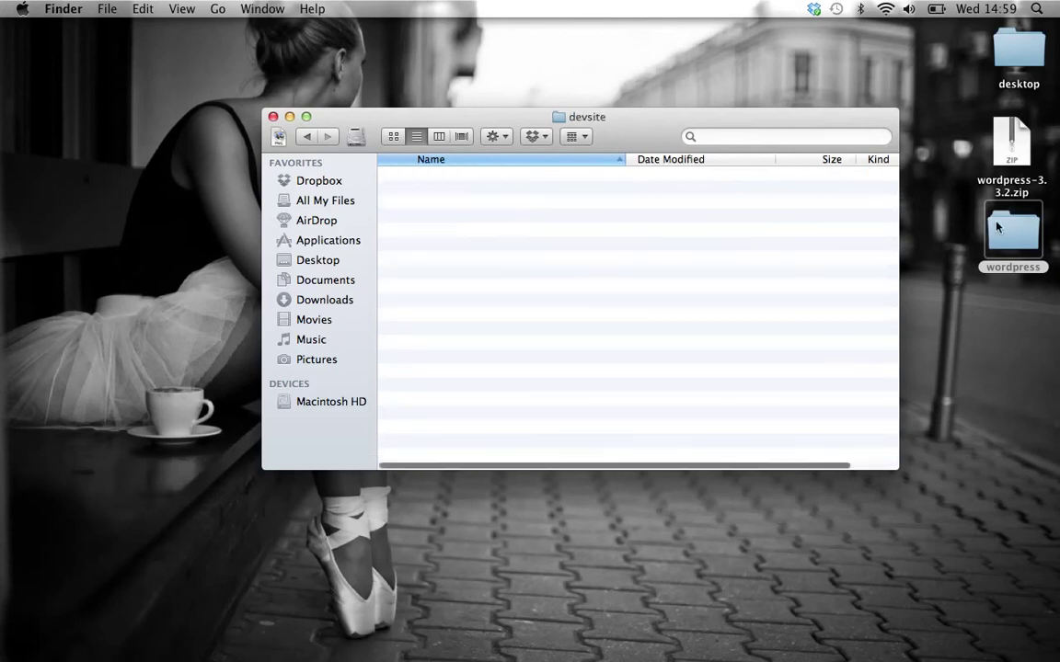
- Copy all files from the desktop wordpress folder and paste them into devsite
{"action": "left_click", "coordinate": [1028, 236]}
{"action": "double_click", "coordinate": [1028, 237]}
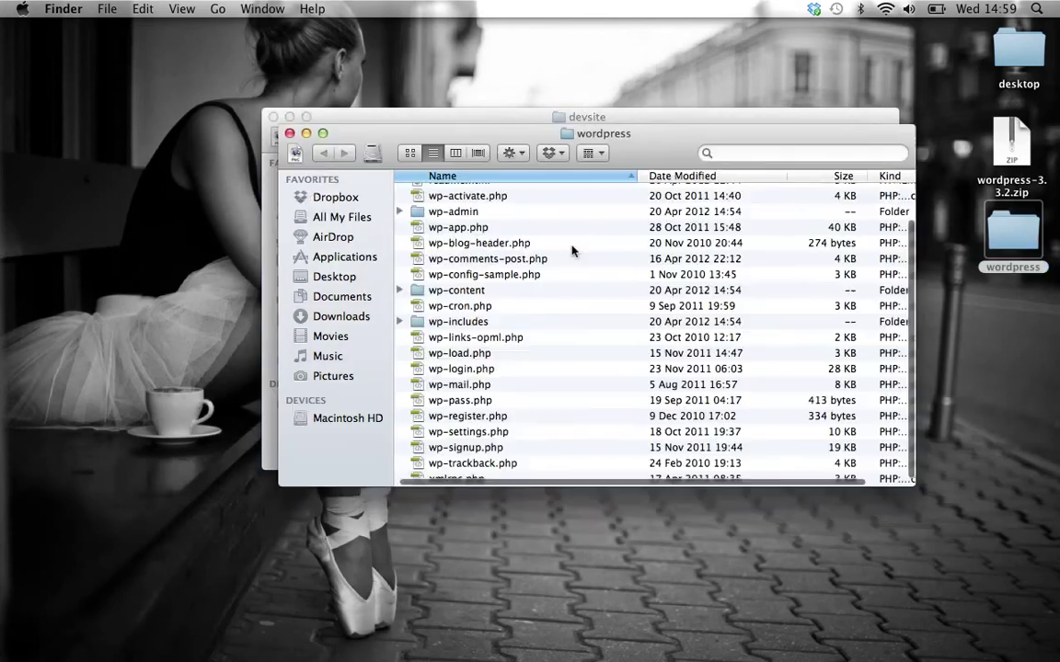
{"action": "scroll", "coordinate": [563, 239], "scroll_direction": "up", "scroll_amount": 3}
{"action": "left_click", "coordinate": [470, 194]}
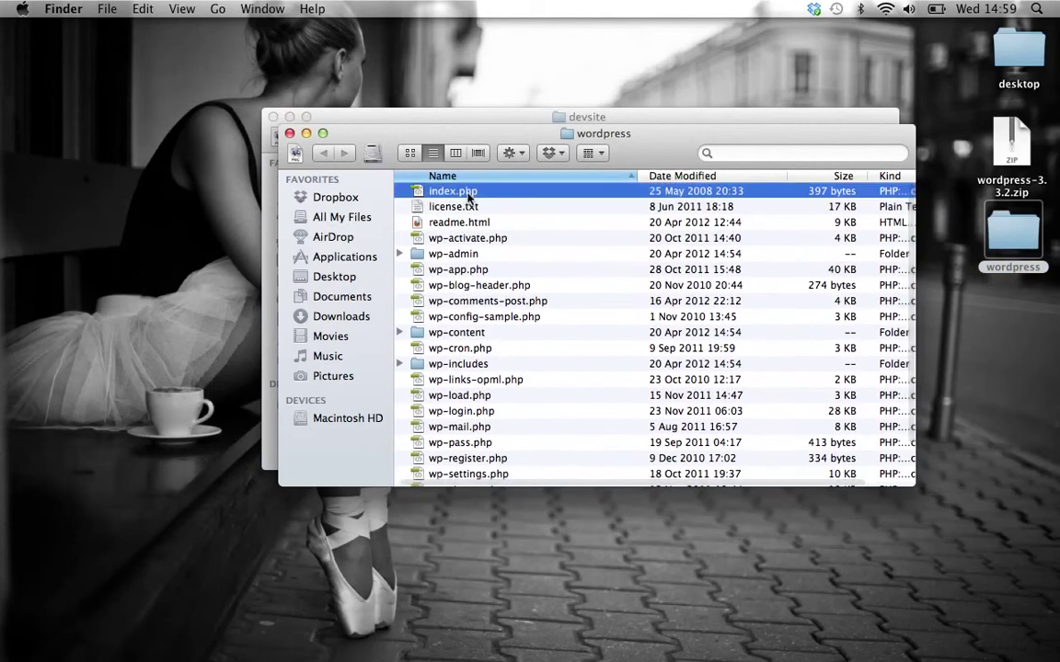
{"action": "key", "text": "super+a"}
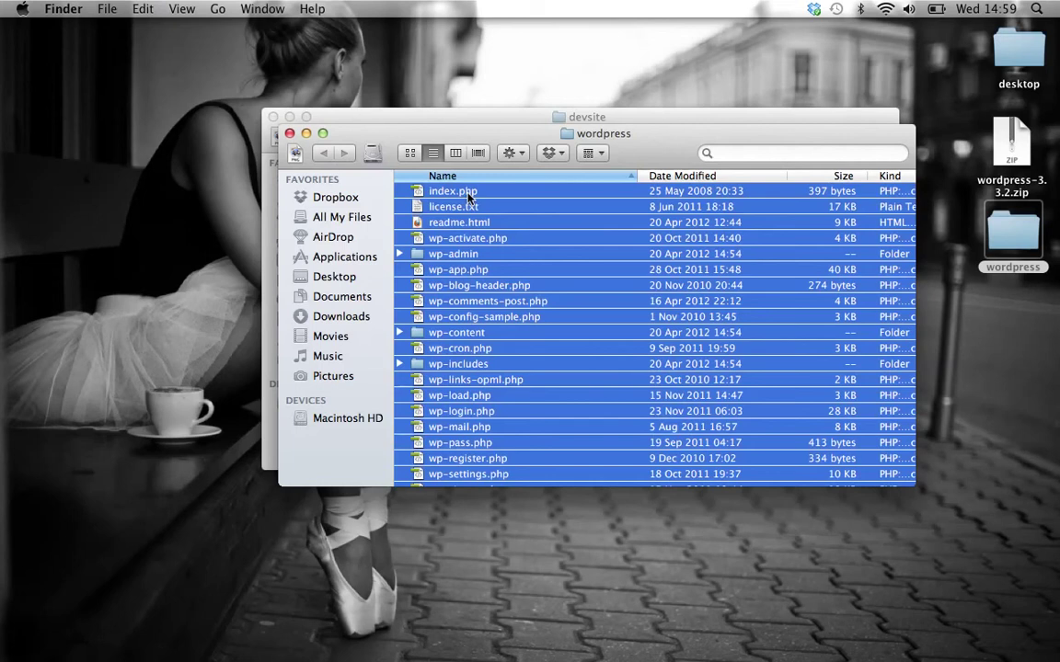
{"action": "key", "text": "super+c"}
{"action": "left_click", "coordinate": [307, 134]}
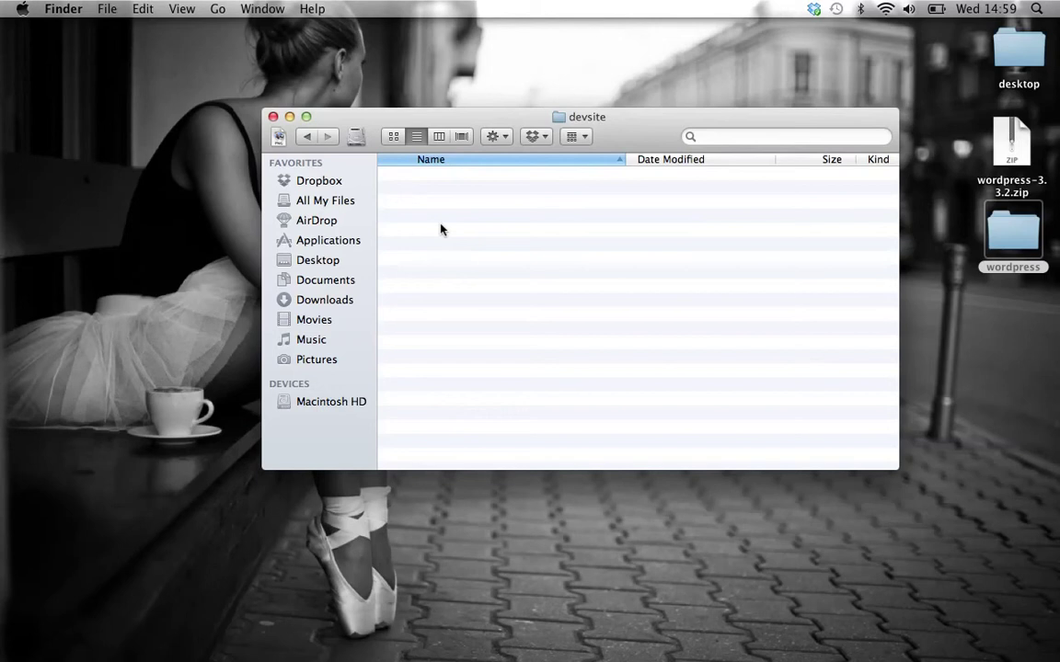
{"action": "key", "text": "super+v"}
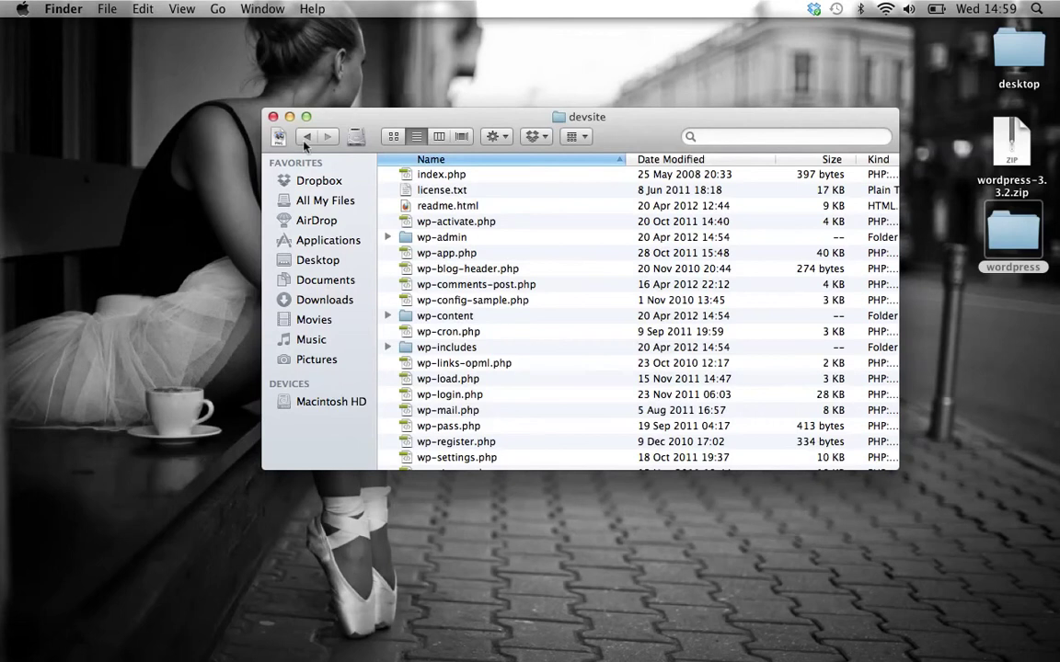
{"action": "left_click", "coordinate": [305, 138]}
- Append devsite to Apache's Document Root, click OK, and authorise the server restart with the account password
{"action": "left_click", "coordinate": [290, 117]}
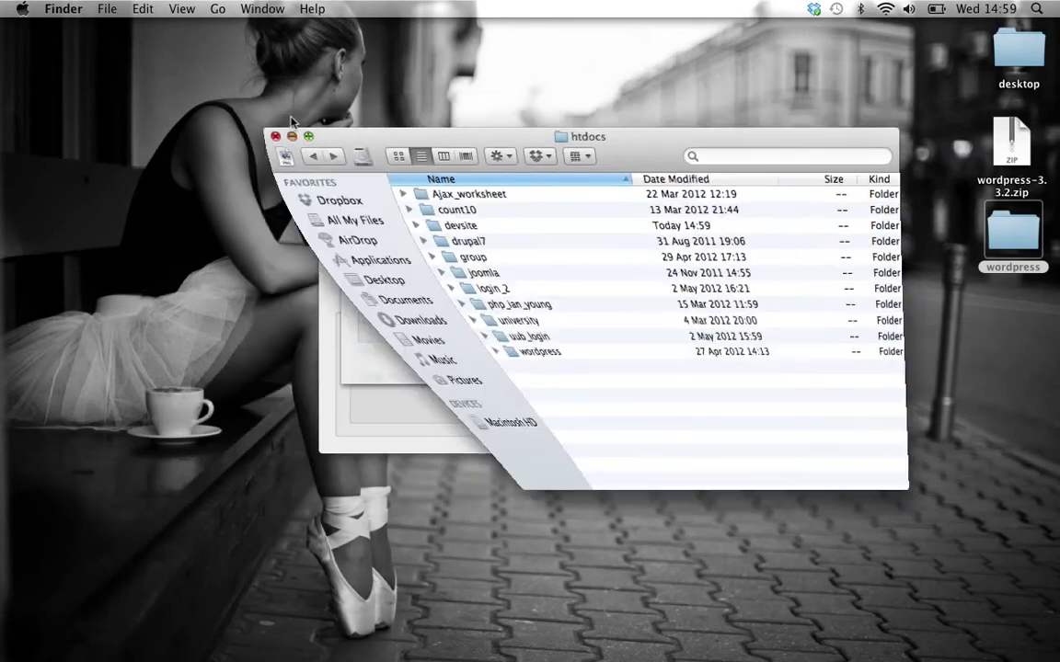
{"action": "left_click", "coordinate": [576, 262]}
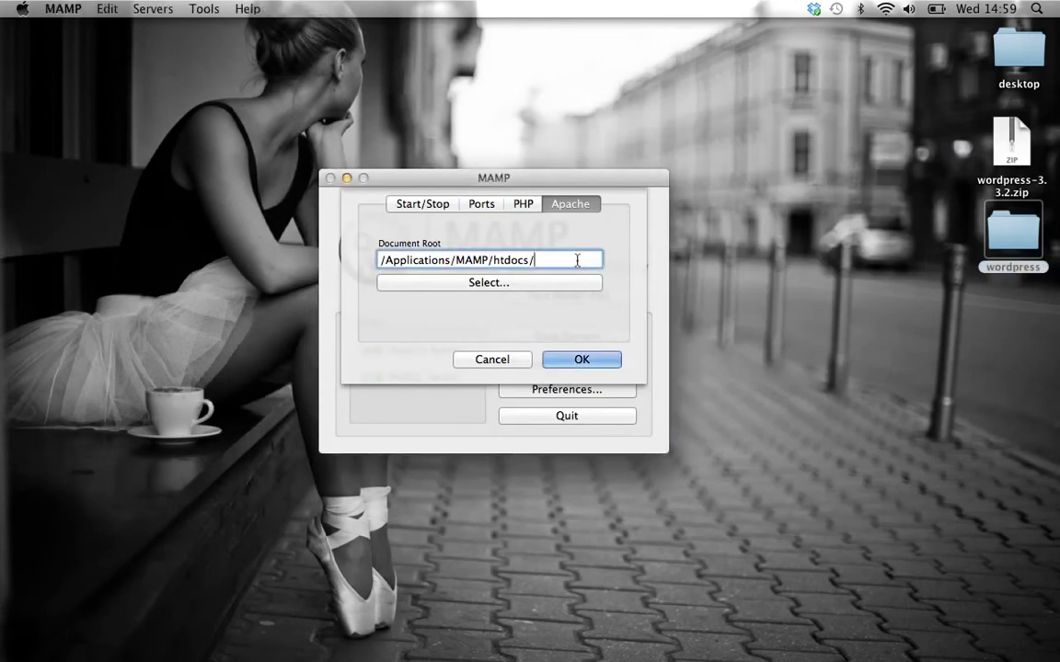
{"action": "type", "text": "devsite"}
{"action": "left_click", "coordinate": [560, 359]}
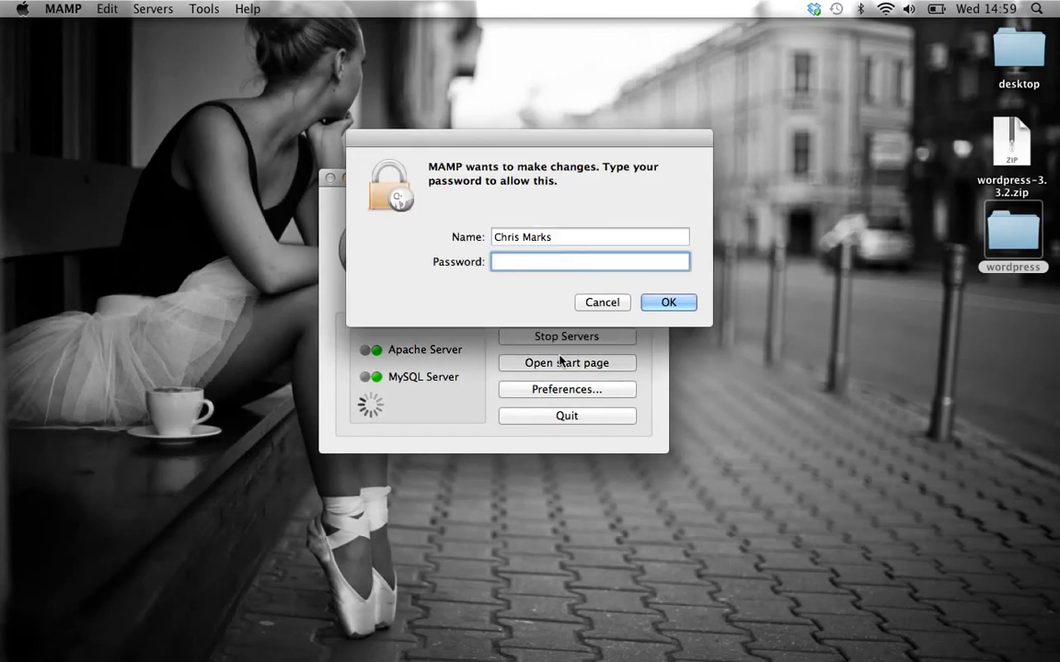
{"action": "type", "text": "••••••"}
{"action": "key", "text": "Return"}
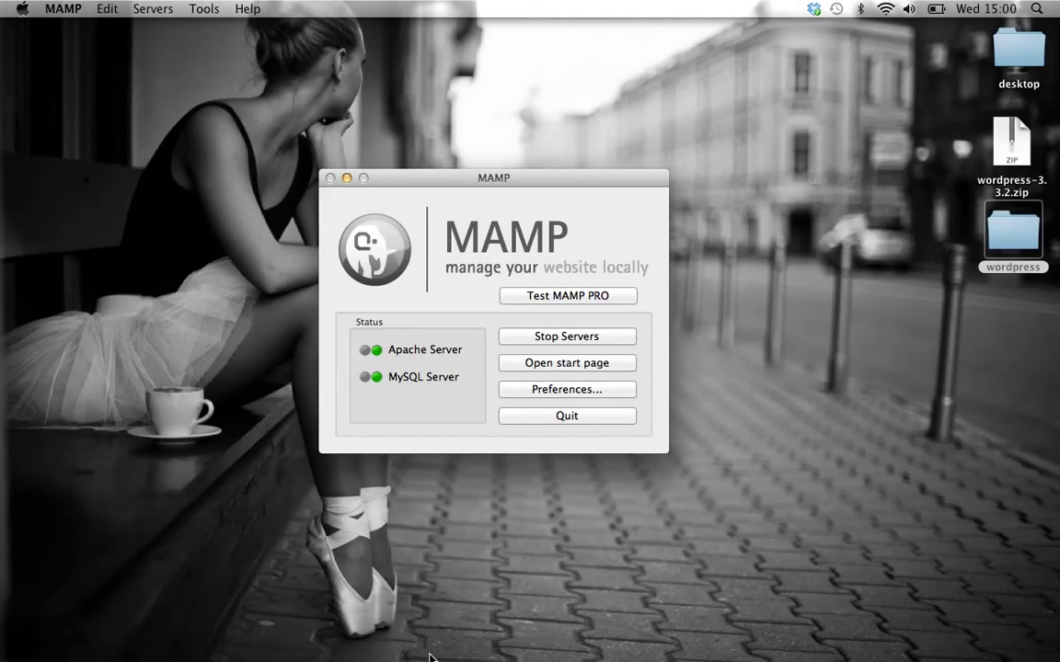
- Load localhost in a new Chrome tab
{"action": "mouse_move", "coordinate": [327, 648]}
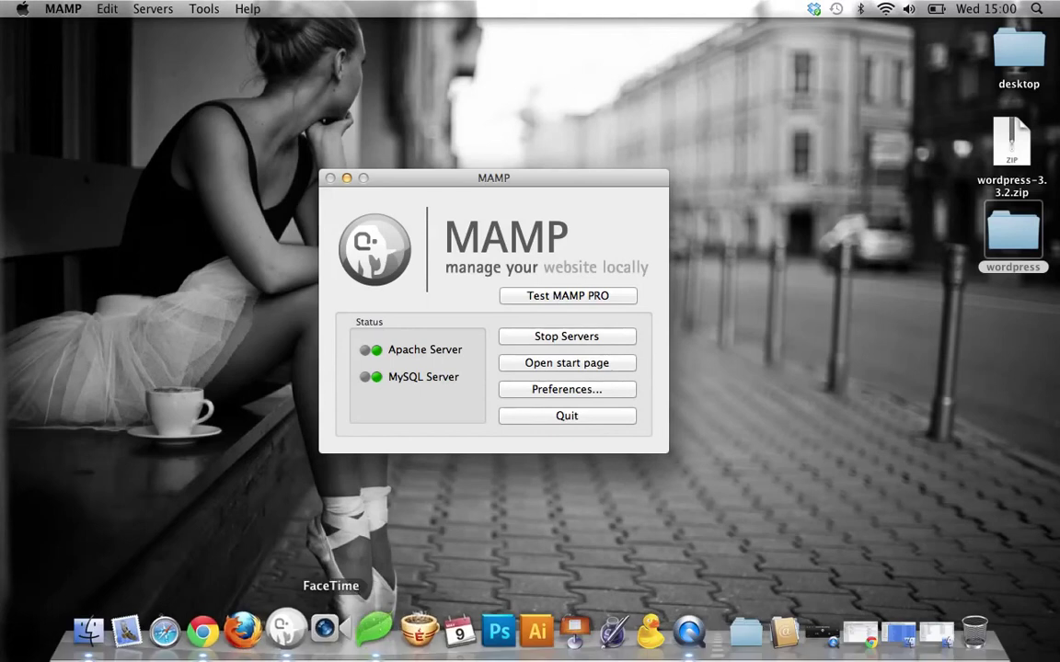
{"action": "left_click", "coordinate": [221, 630]}
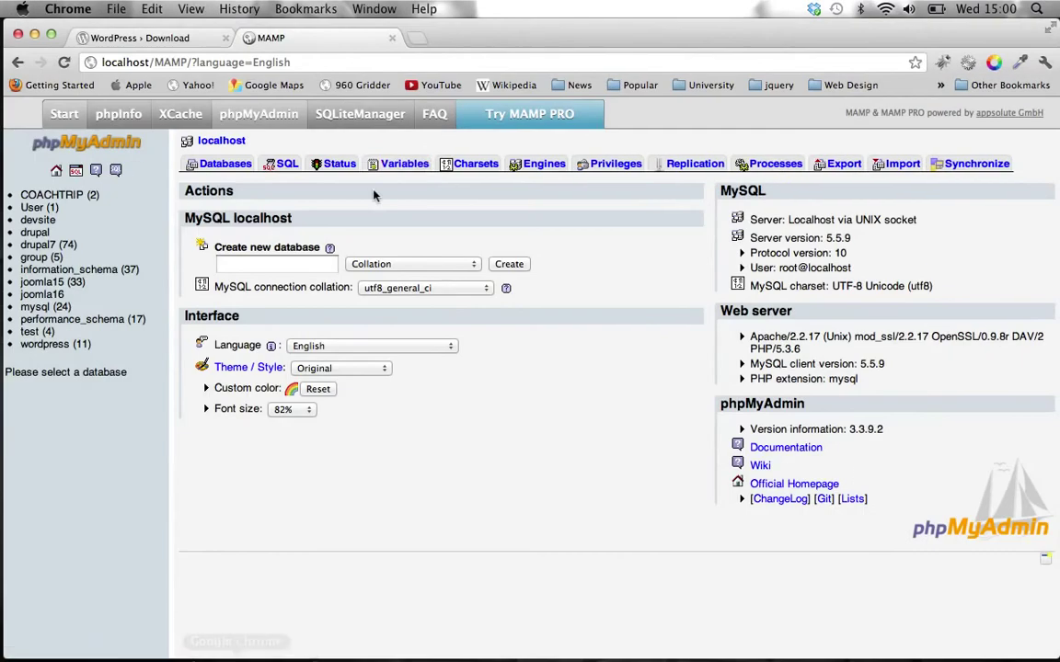
{"action": "left_click", "coordinate": [415, 40]}
{"action": "type", "text": "local"}
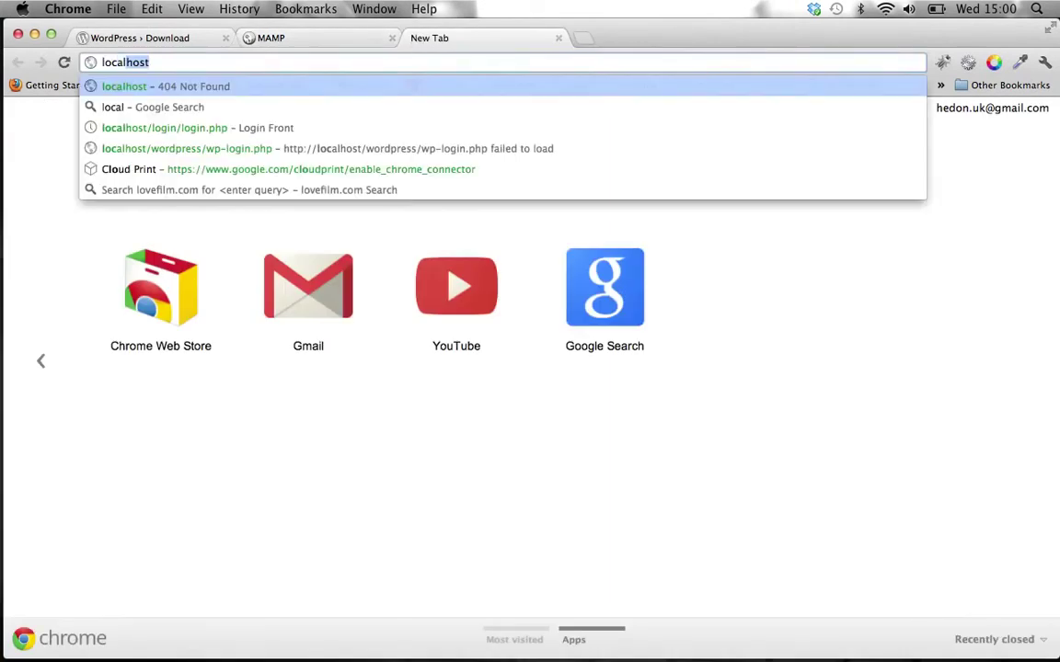
{"action": "type", "text": "host"}
{"action": "key", "text": "Return"}
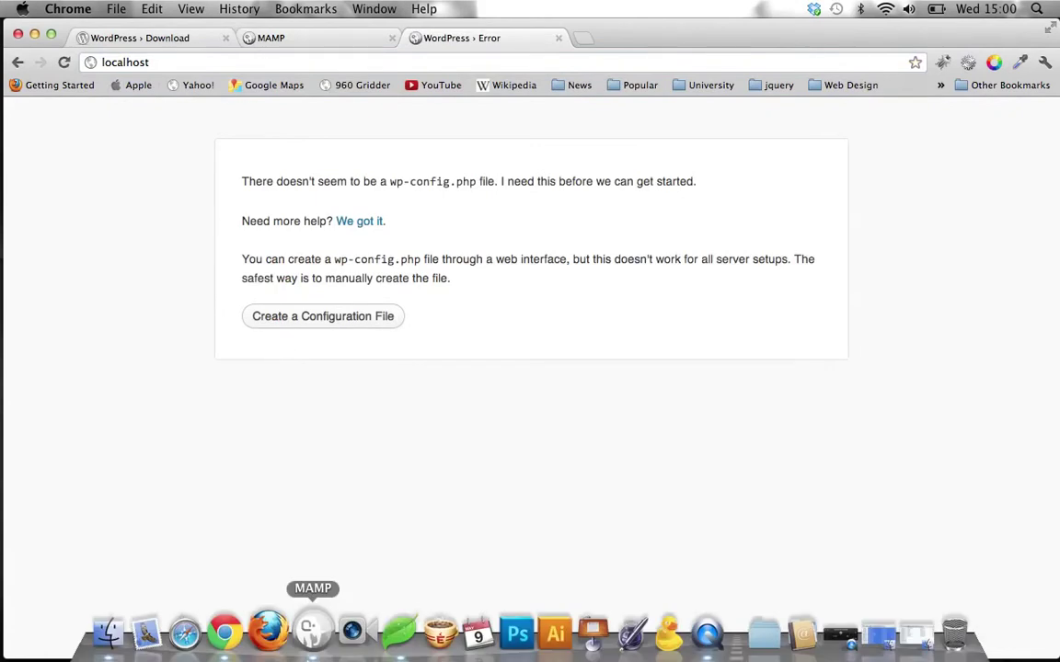
- Check the document root in MAMP Preferences, cancel unchanged, and minimize MAMP
{"action": "left_click", "coordinate": [311, 633]}
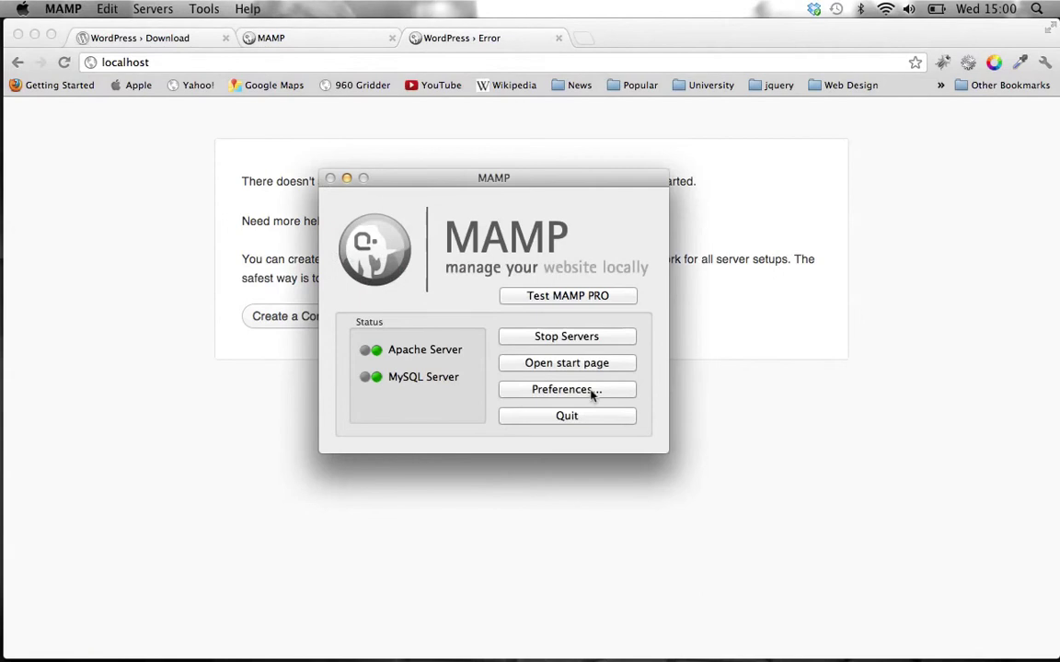
{"action": "left_click", "coordinate": [591, 392]}
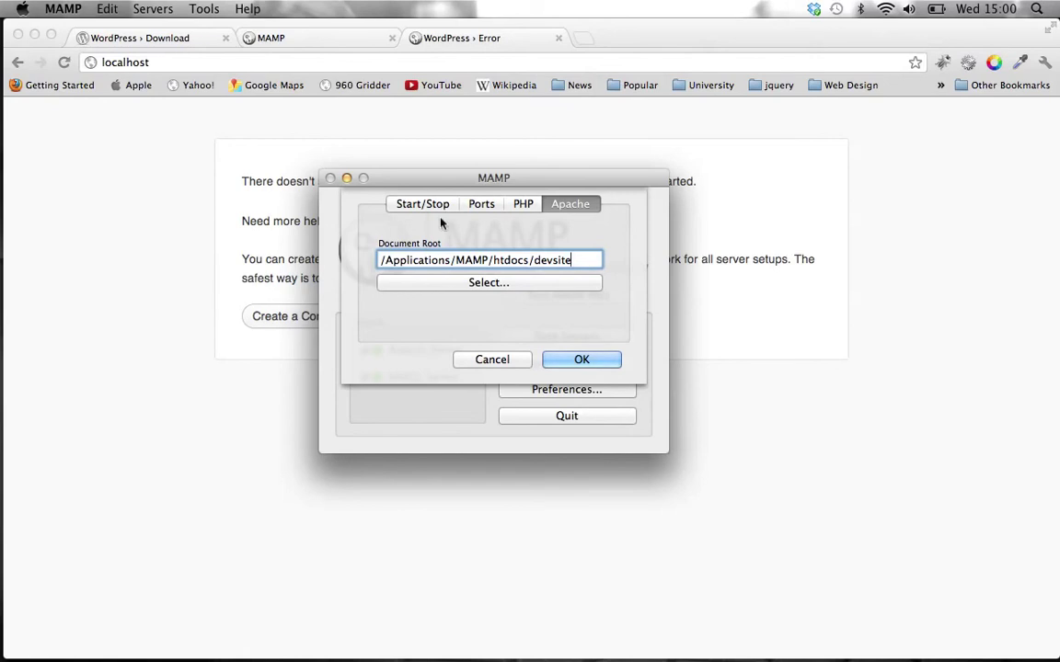
{"action": "left_click", "coordinate": [515, 359]}
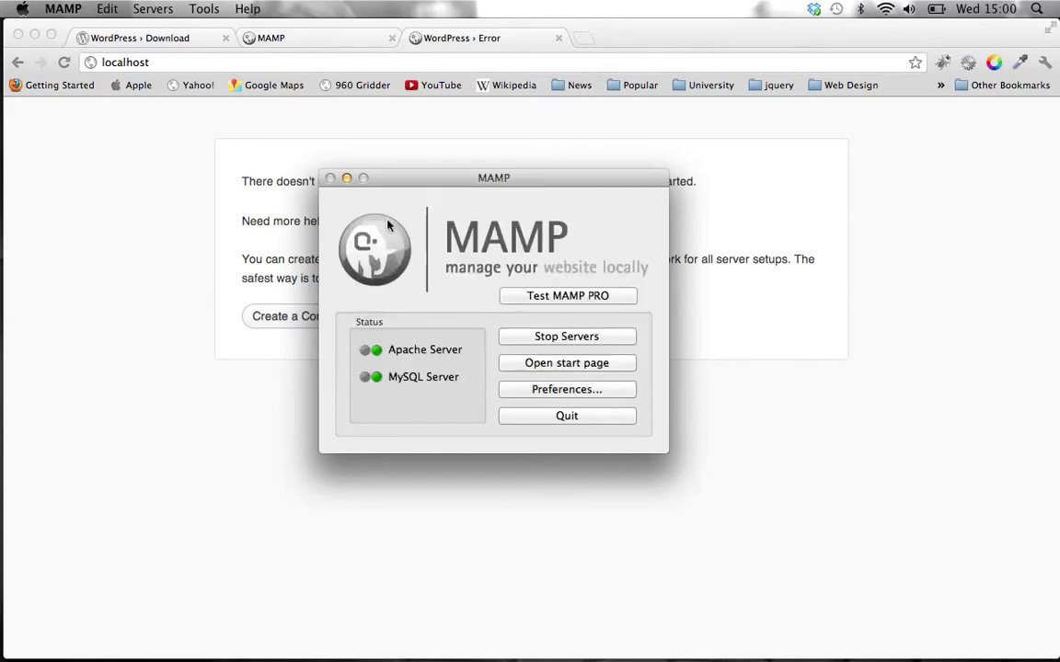
{"action": "left_click", "coordinate": [347, 178]}
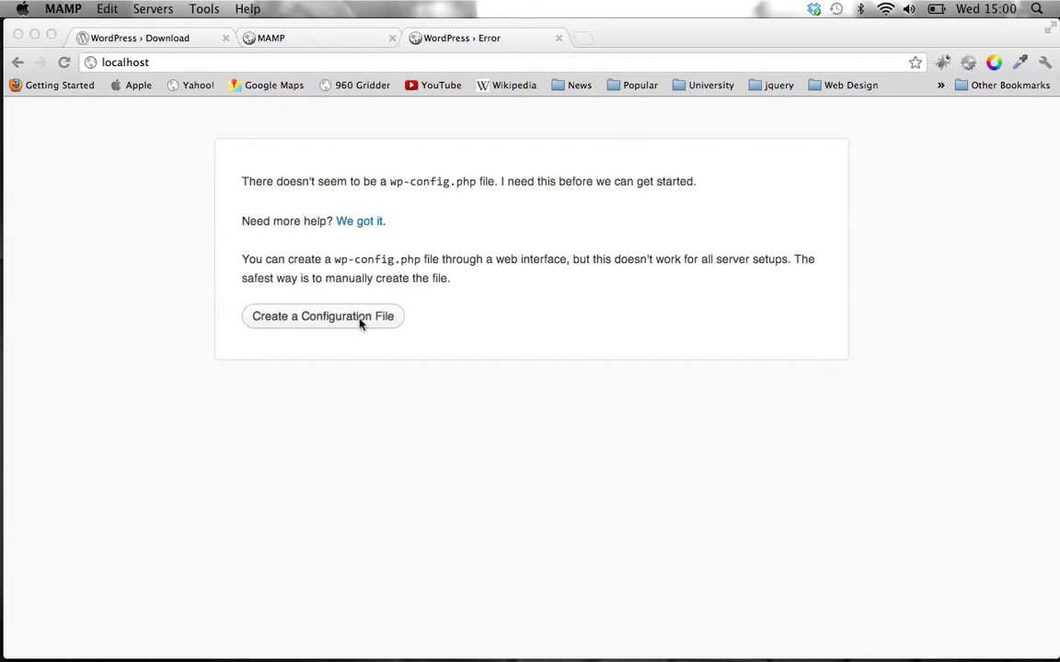
- Choose 'Create a Configuration File', then 'Let's go!' to reach the database form
{"action": "left_click", "coordinate": [359, 322]}
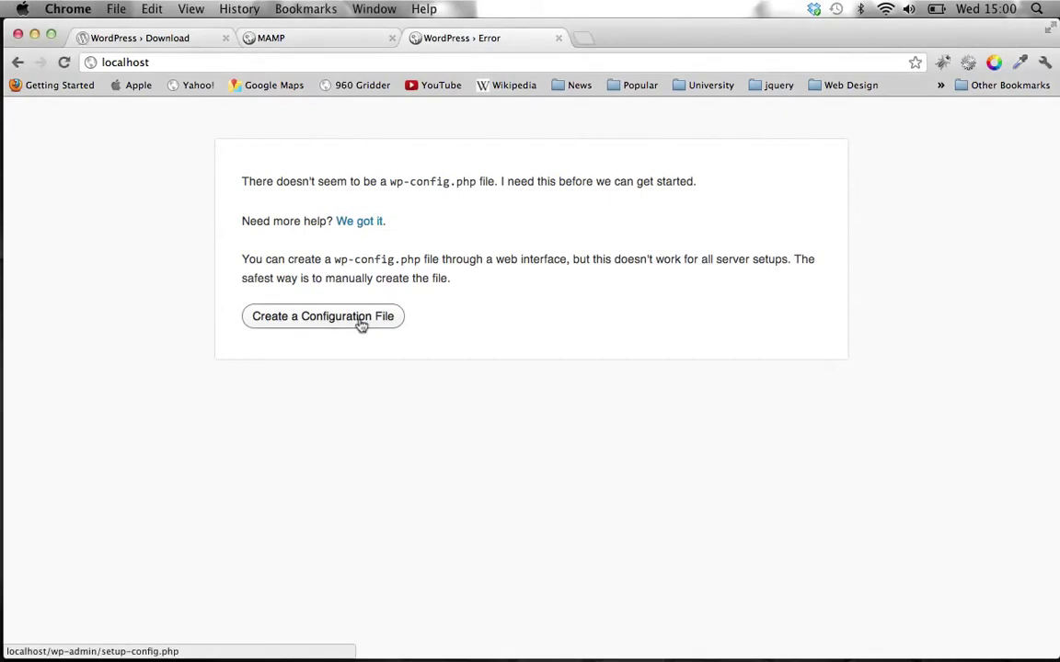
{"action": "left_click", "coordinate": [360, 322]}
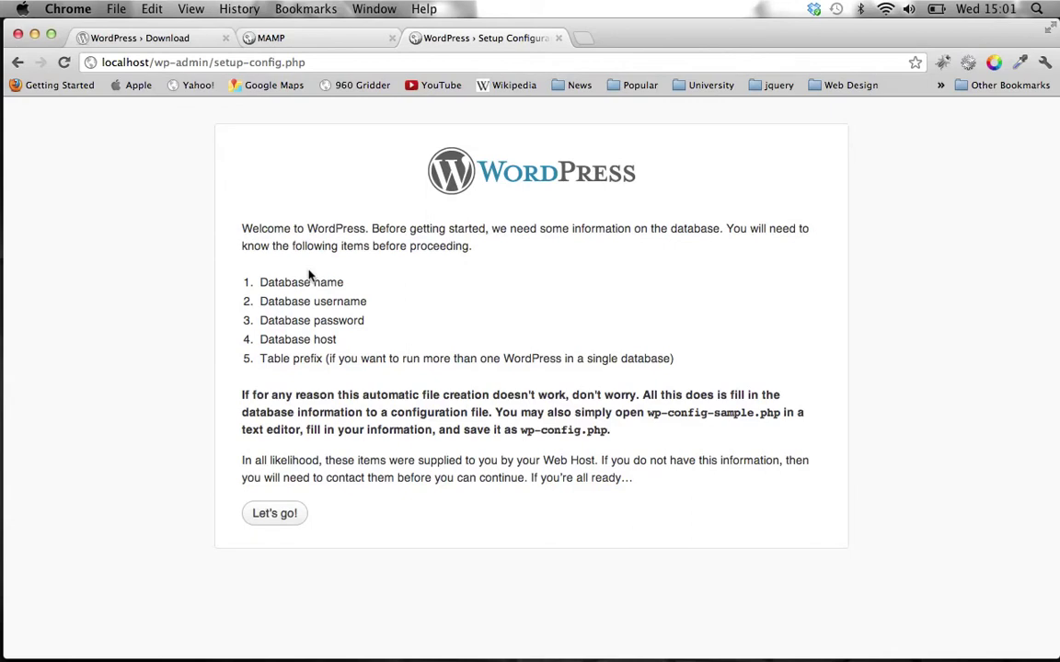
{"action": "left_click", "coordinate": [268, 519]}
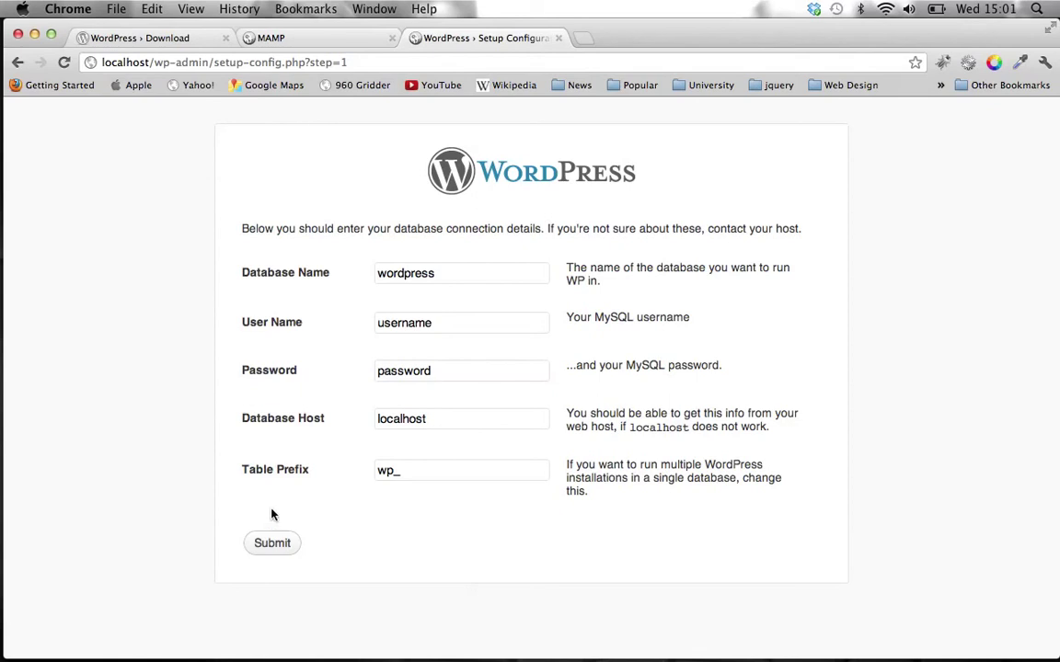
- After checking phpMyAdmin's databases, replace the Database Name 'wordpress' with 'devsite'
{"action": "mouse_move", "coordinate": [331, 630]}
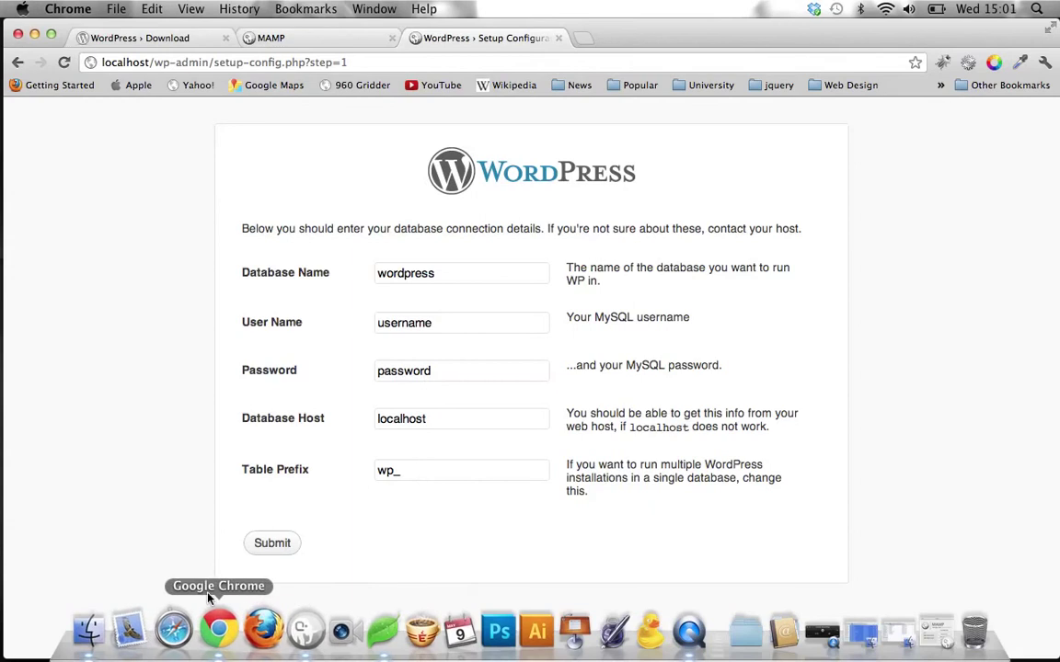
{"action": "left_click", "coordinate": [305, 37]}
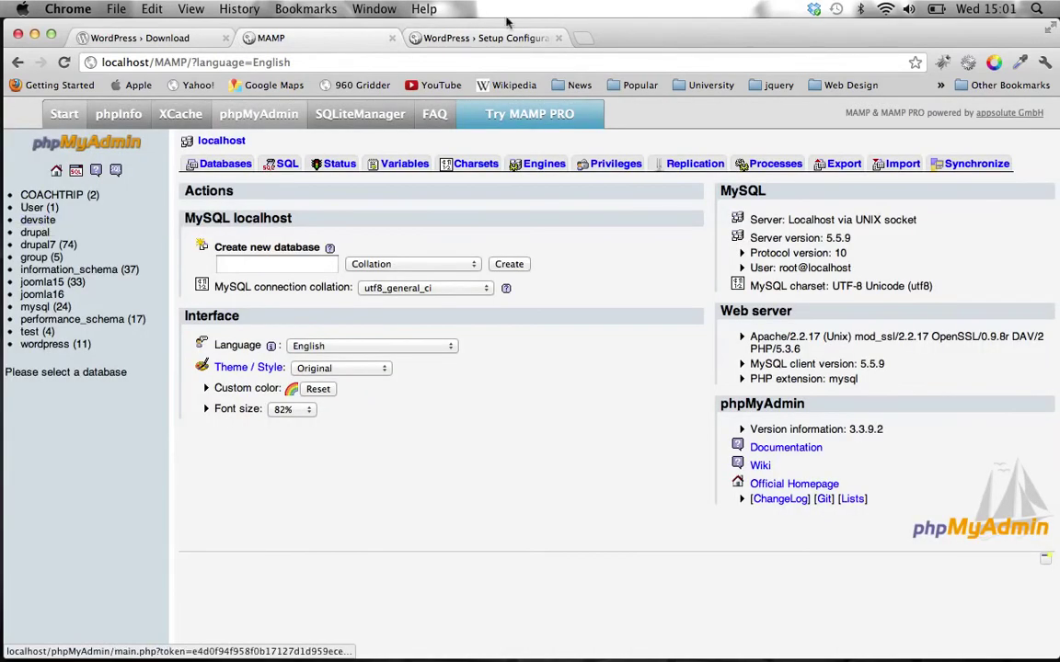
{"action": "left_click", "coordinate": [460, 37]}
{"action": "left_click", "coordinate": [437, 274]}
{"action": "left_click_drag", "start_coordinate": [437, 274], "coordinate": [310, 260]}
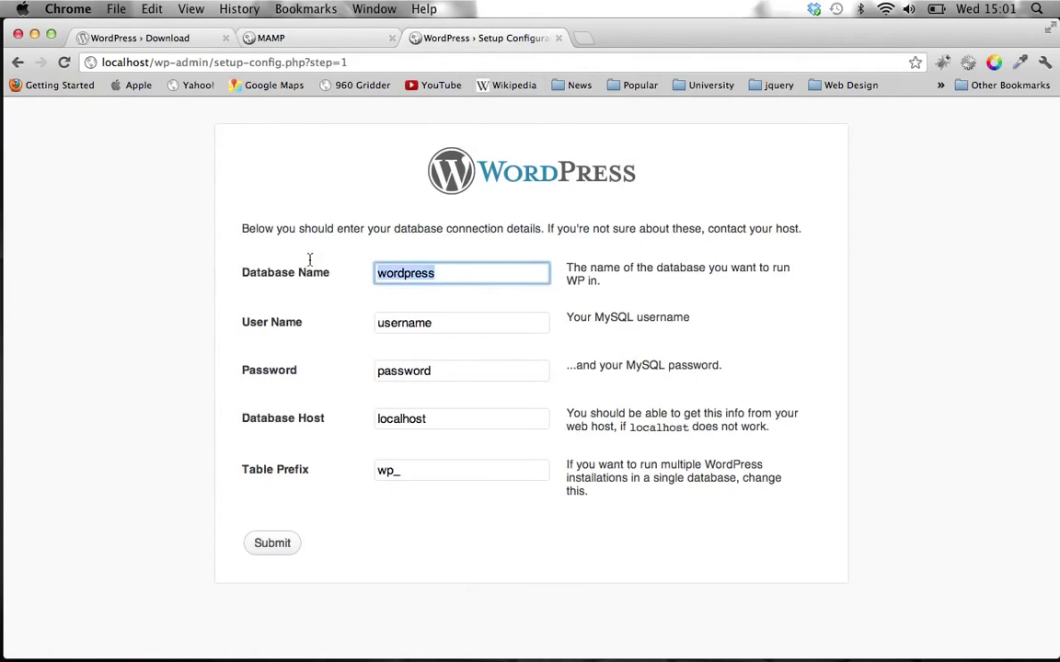
{"action": "type", "text": "devsite"}
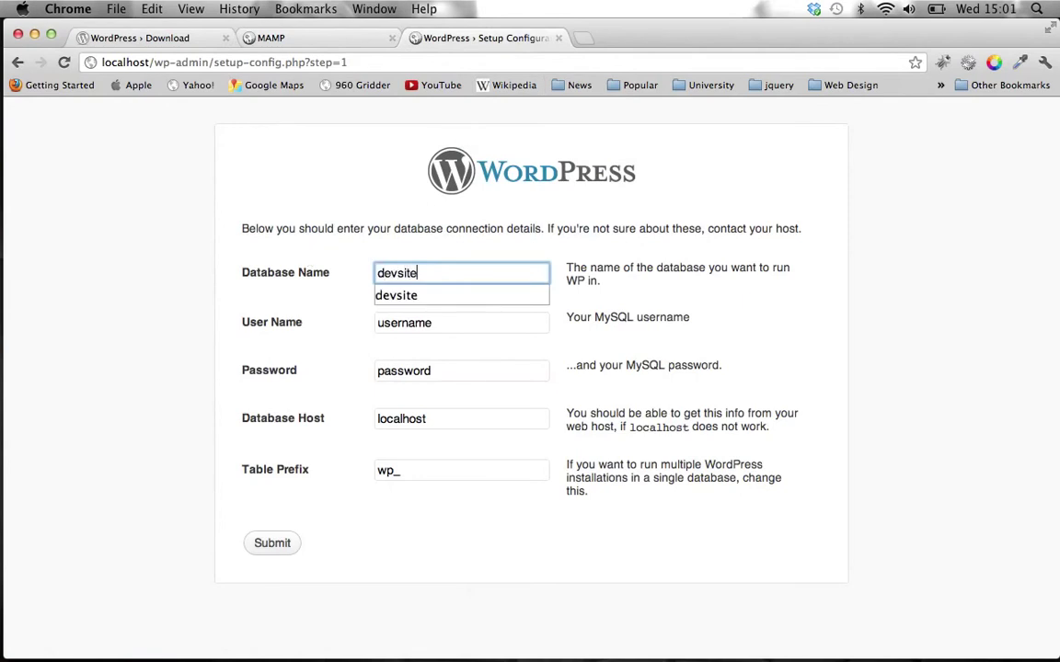
{"action": "key", "text": "Tab"}
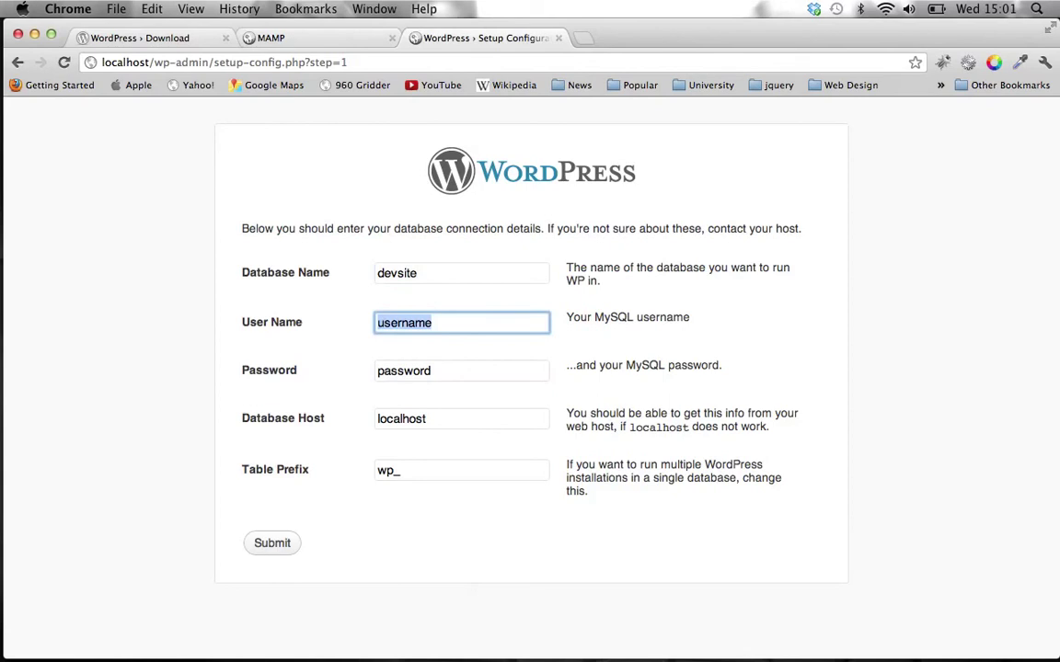
- Enter User Name root from MAMP's start page, keep host localhost, submit, and start the installation
{"action": "mouse_move", "coordinate": [323, 634]}
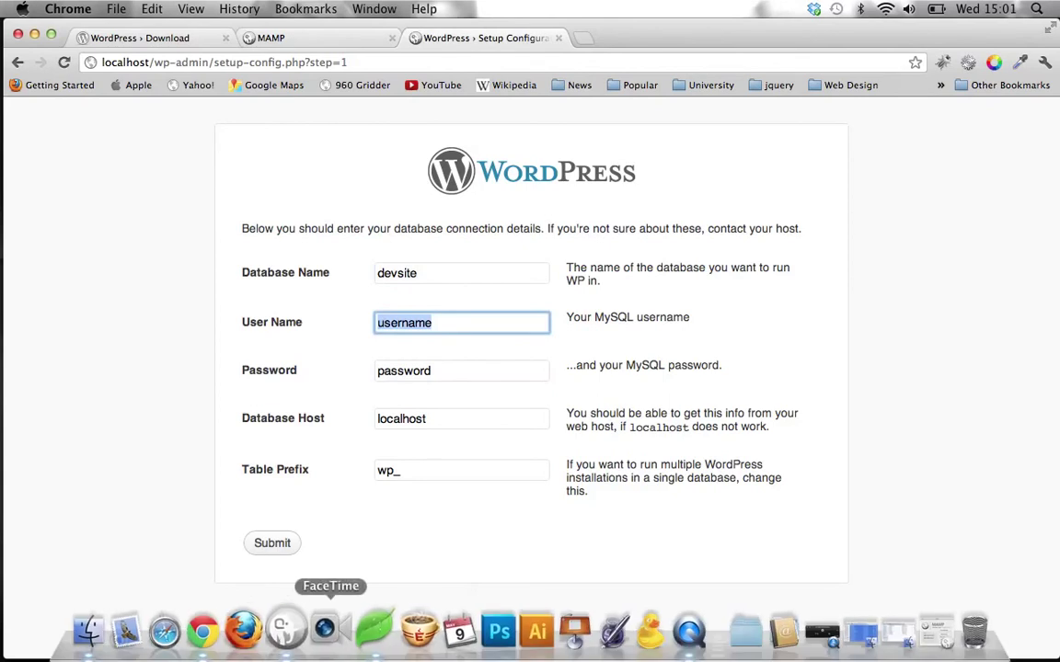
{"action": "left_click", "coordinate": [290, 630]}
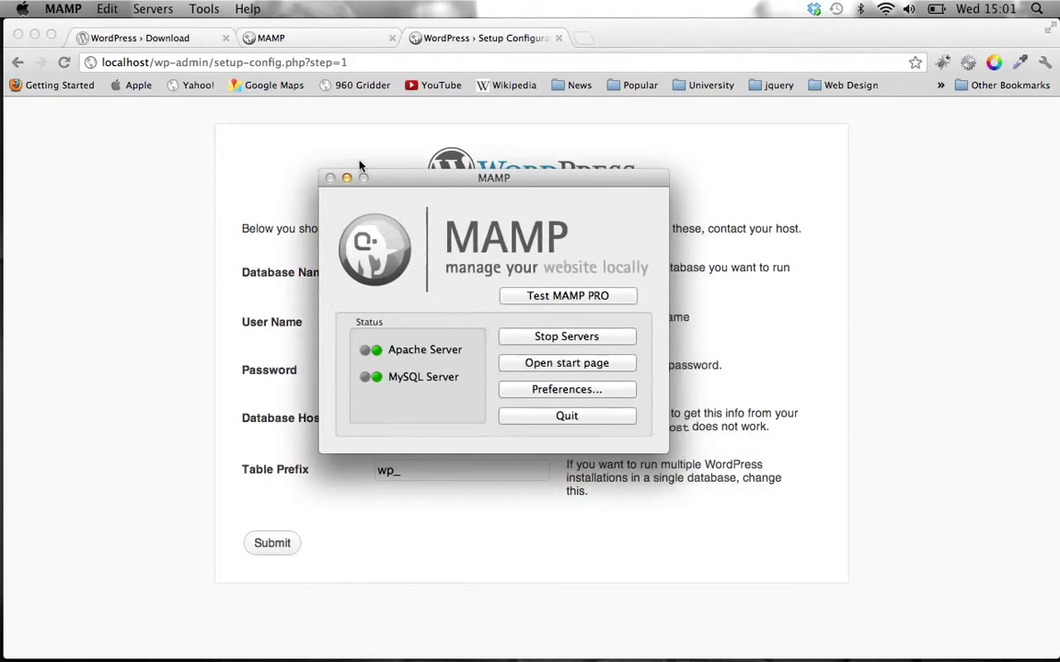
{"action": "left_click", "coordinate": [347, 179]}
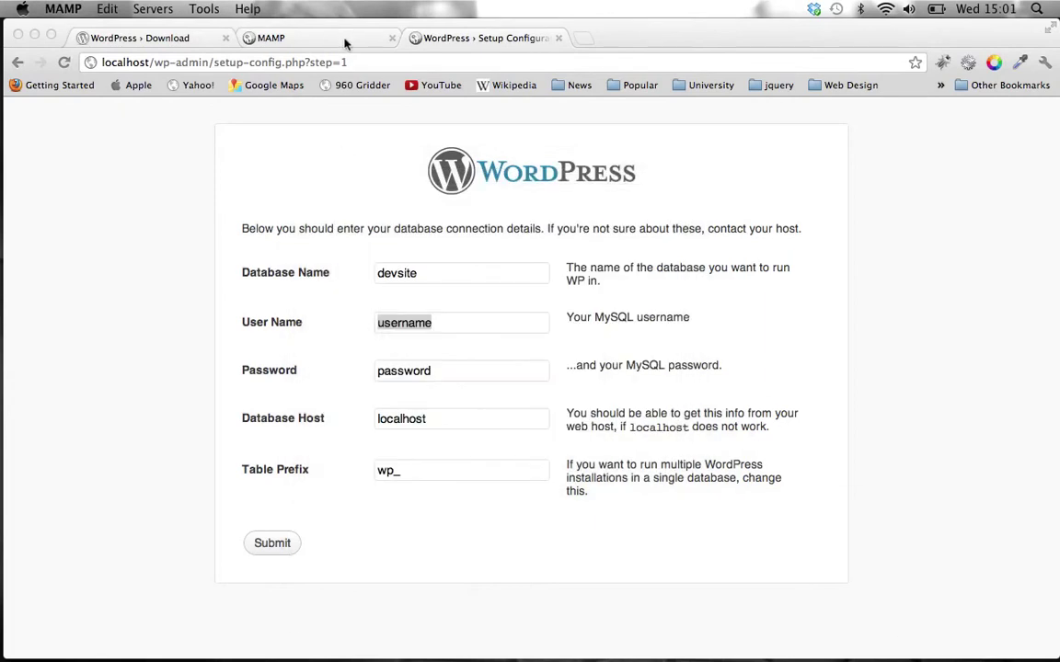
{"action": "left_click", "coordinate": [346, 43]}
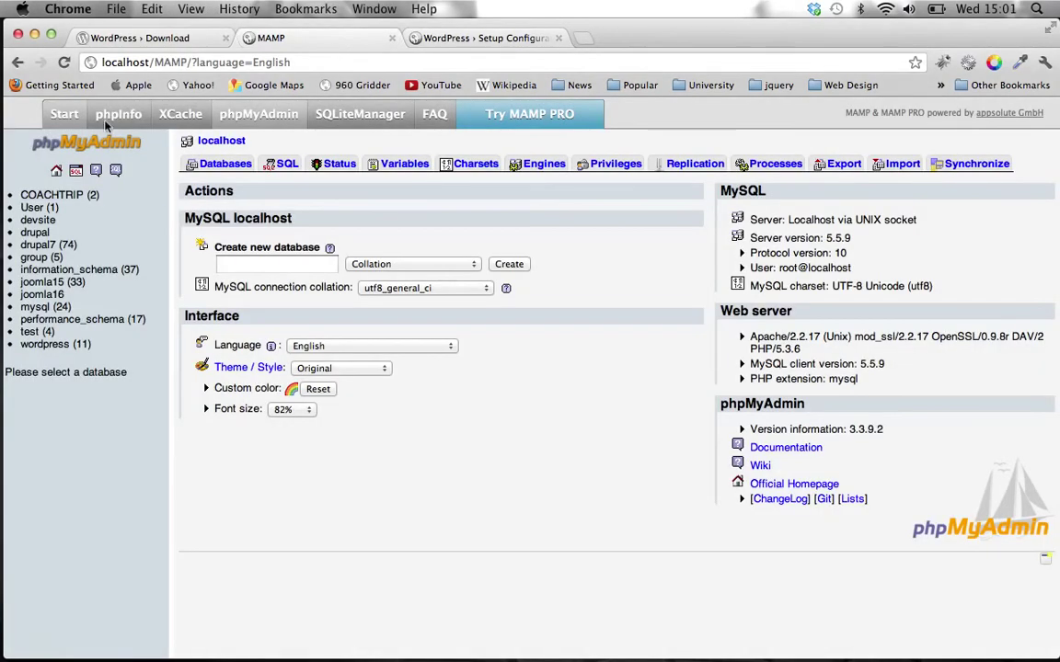
{"action": "left_click", "coordinate": [64, 115]}
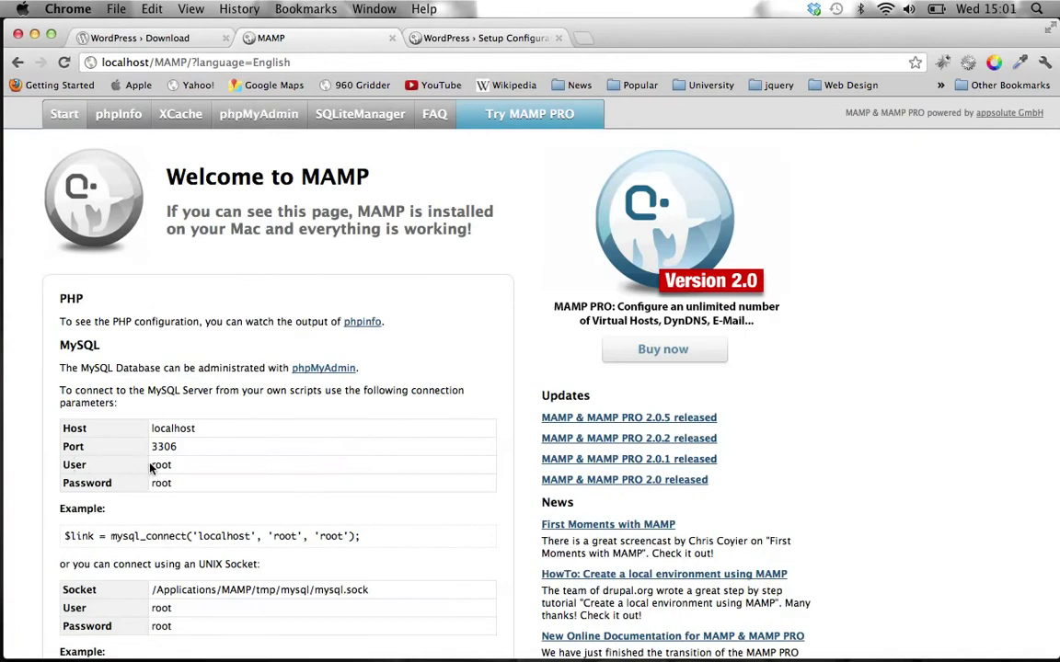
{"action": "left_click", "coordinate": [446, 38]}
{"action": "type", "text": "roo"}
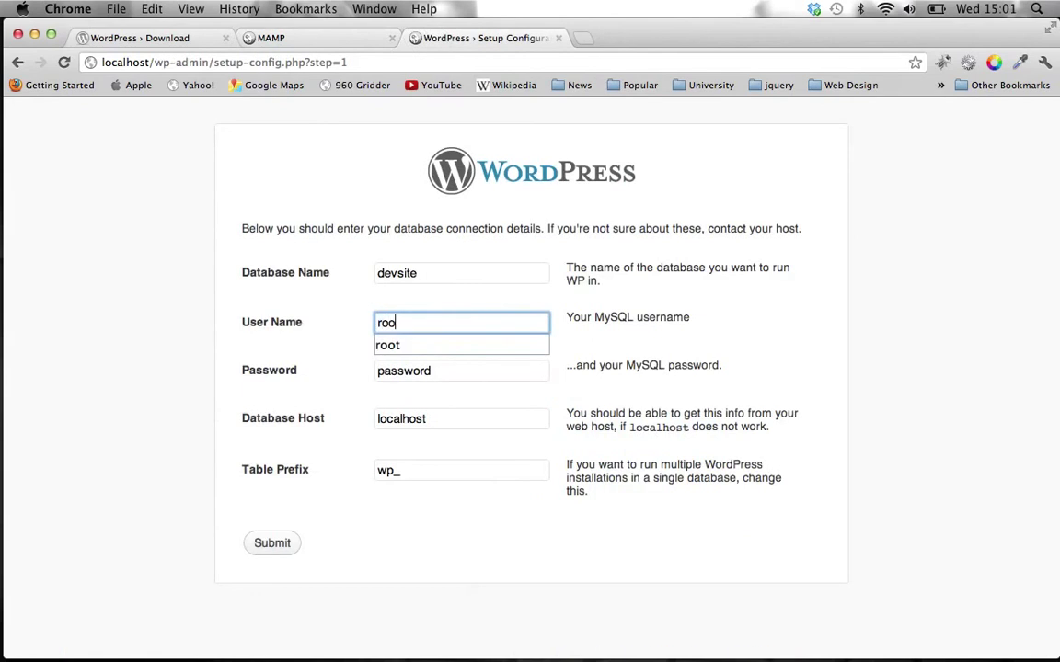
{"action": "type", "text": "t"}
{"action": "key", "text": "Tab"}
{"action": "type", "text": "root"}
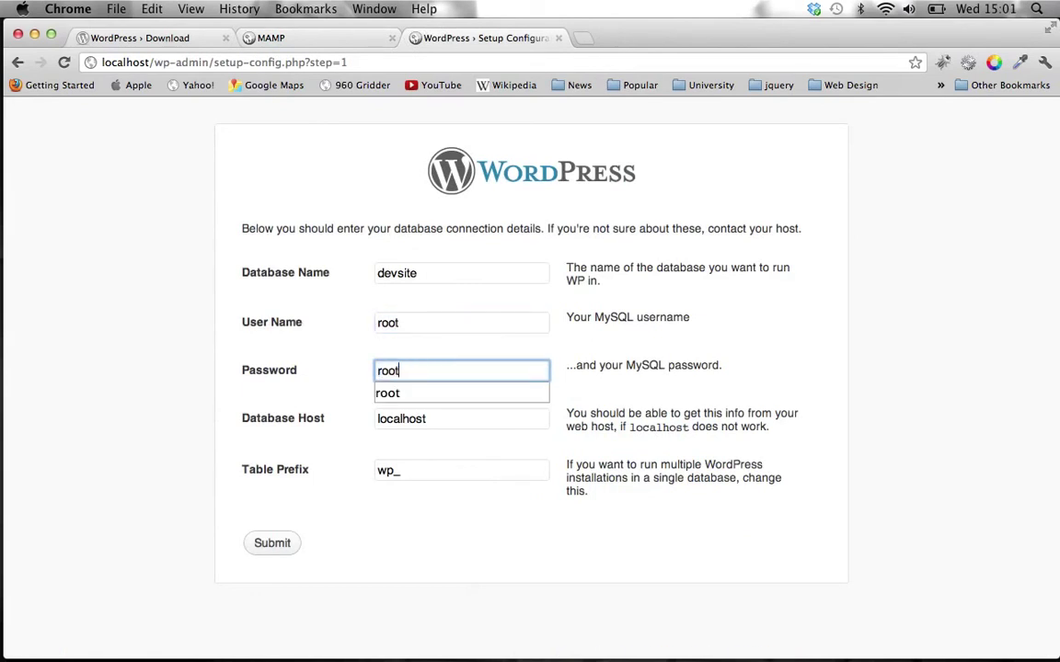
{"action": "key", "text": "Tab"}
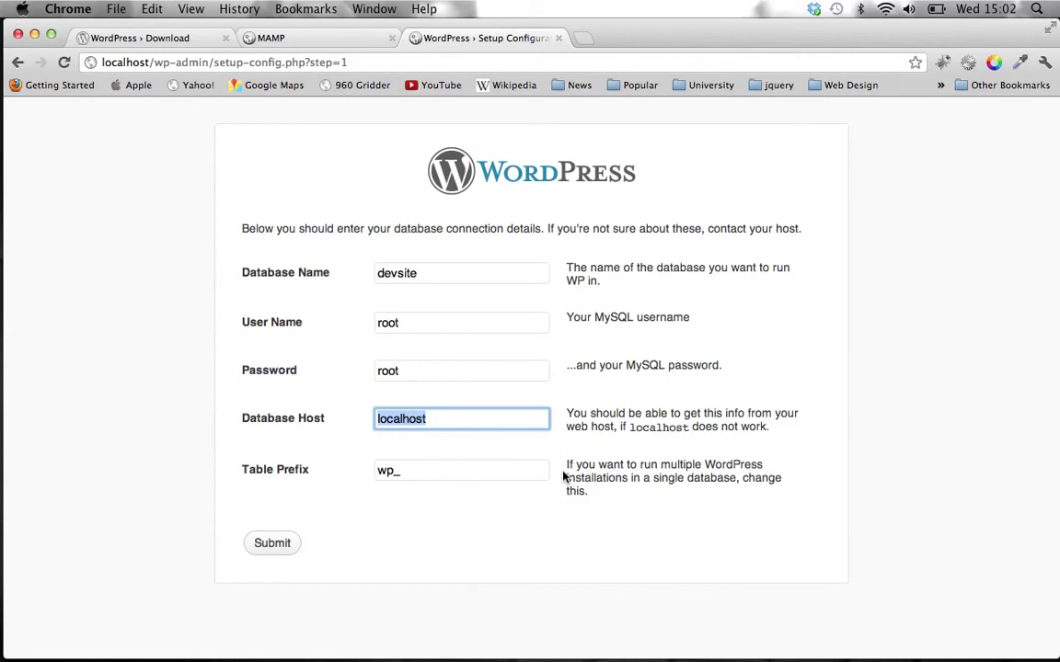
{"action": "left_click", "coordinate": [271, 545]}
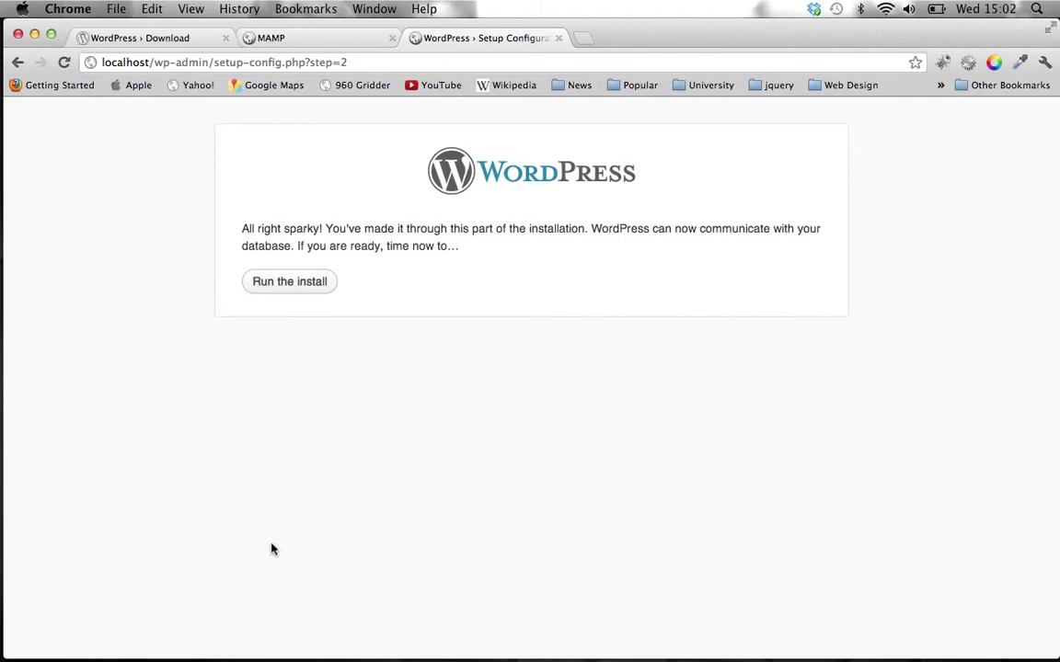
{"action": "left_click", "coordinate": [322, 290]}
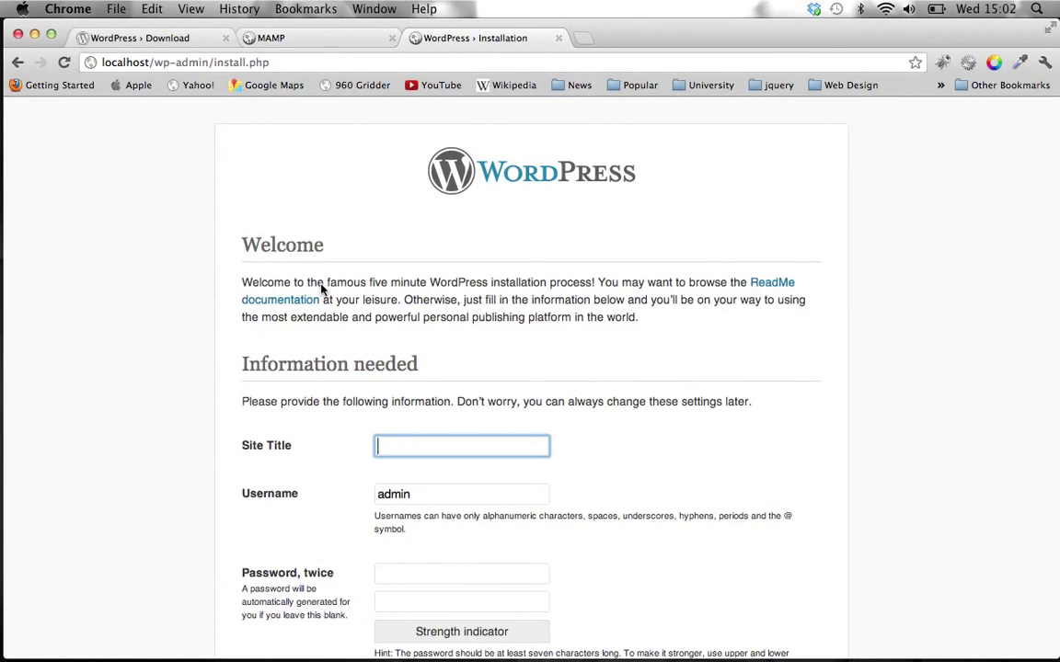
- Scroll down to the WordPress installer's Information needed form
{"action": "scroll", "coordinate": [322, 285], "scroll_direction": "down", "scroll_amount": 5}
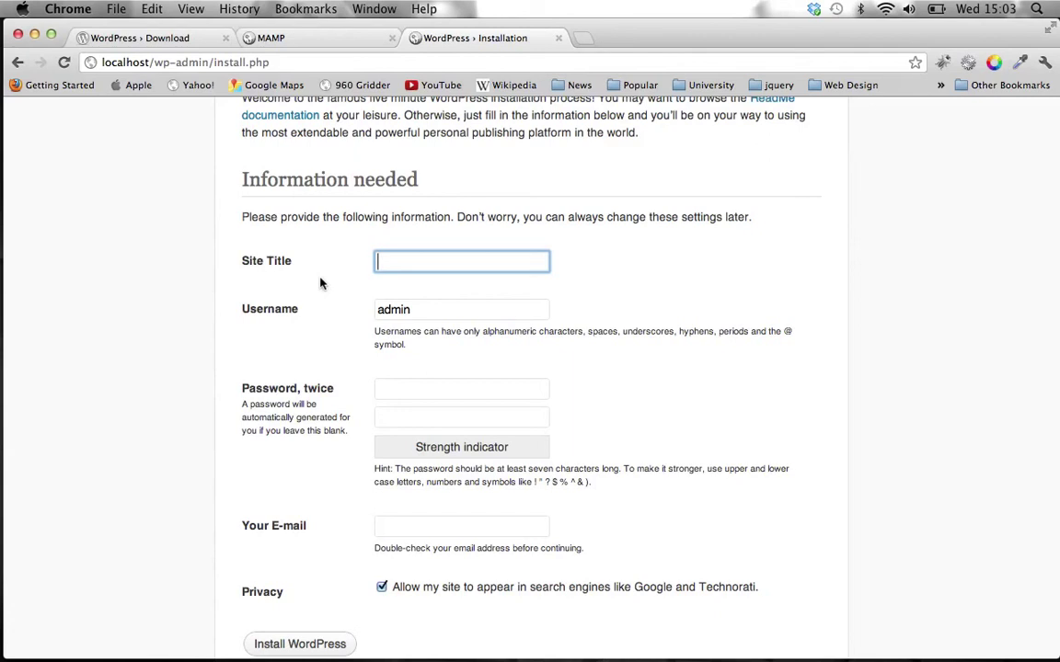
- Enter site title devsite and username admin, then type the password in both password fields
{"action": "type", "text": "devsite"}
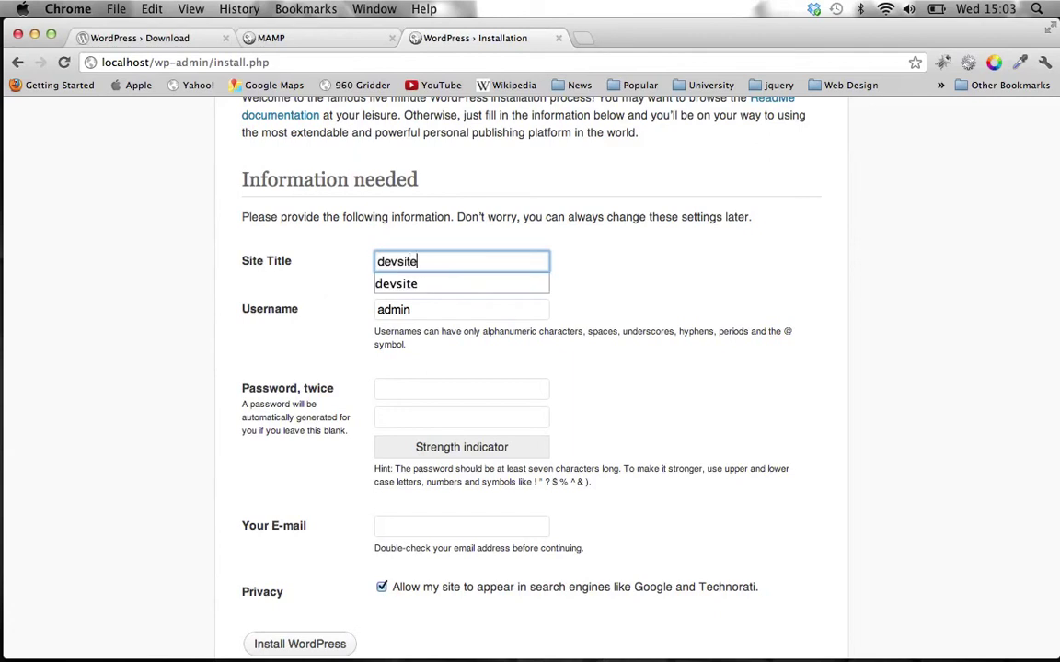
{"action": "key", "text": "Tab"}
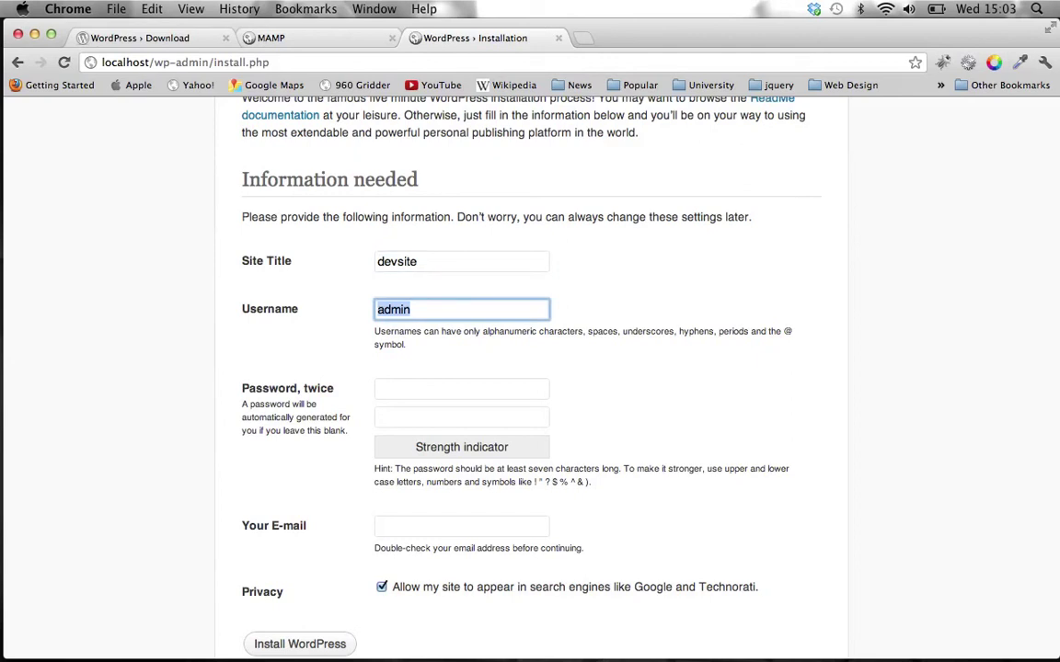
{"action": "type", "text": "admin"}
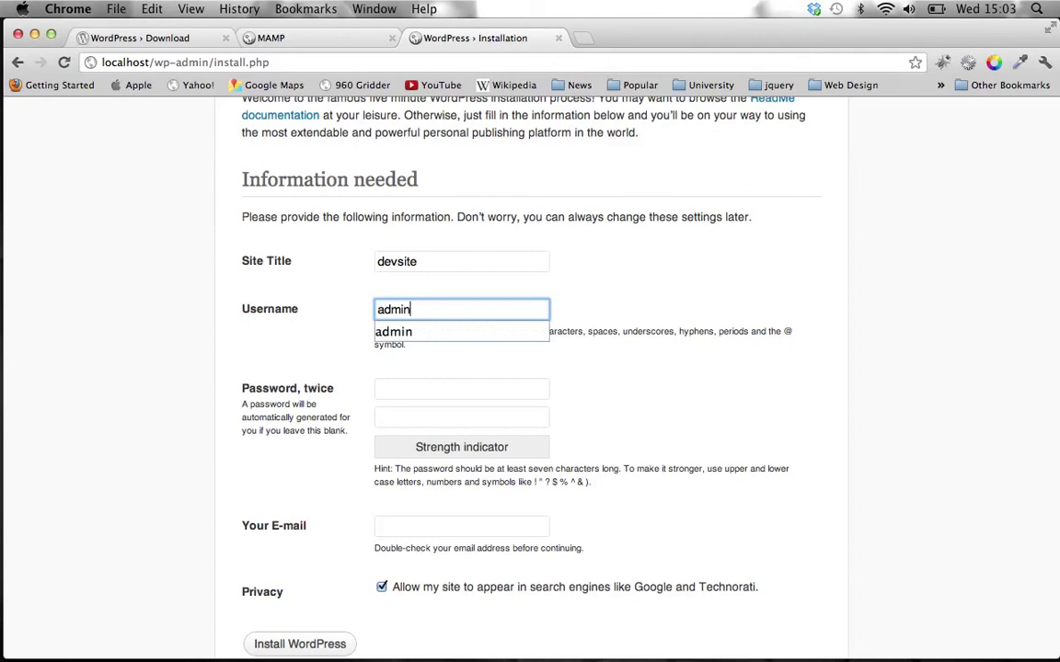
{"action": "key", "text": "Tab"}
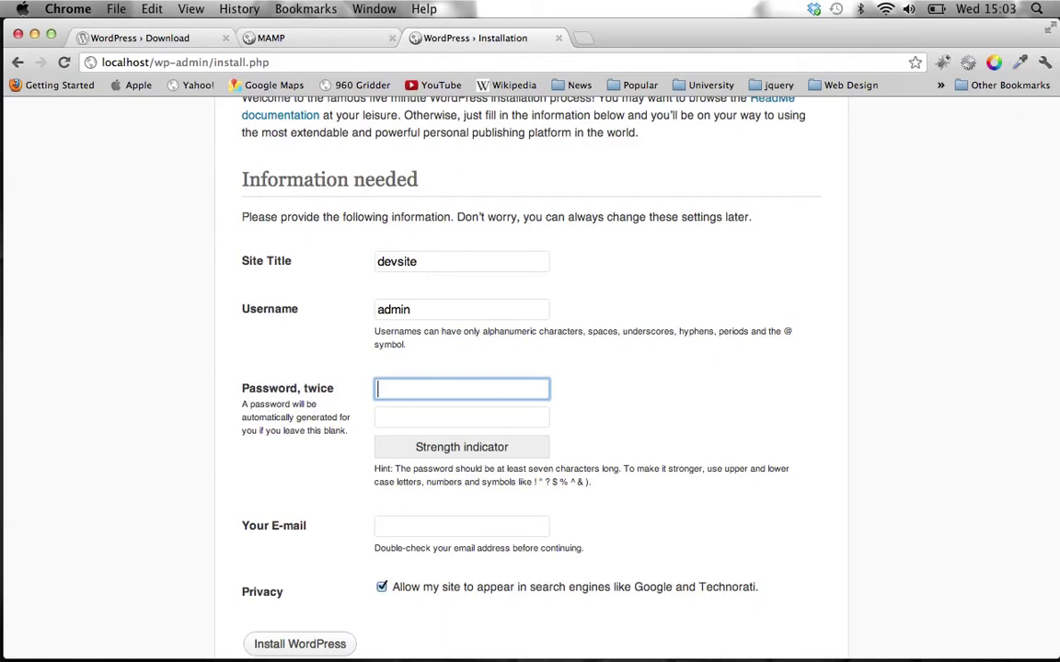
{"action": "type", "text": "admin"}
{"action": "key", "text": "Tab"}
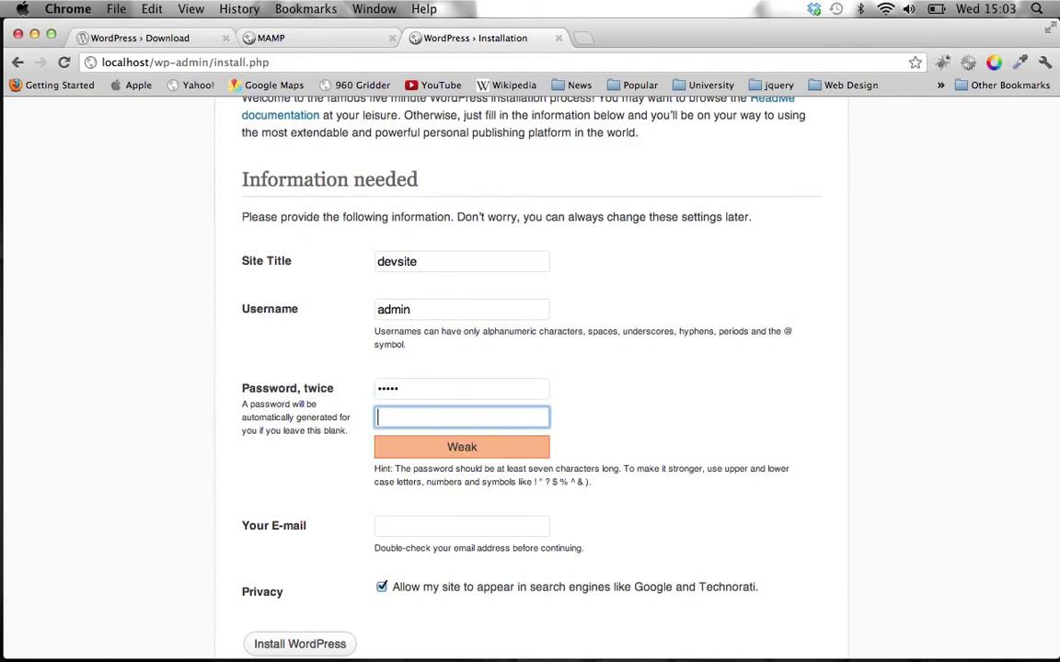
{"action": "type", "text": "admin"}
{"action": "key", "text": "Tab"}
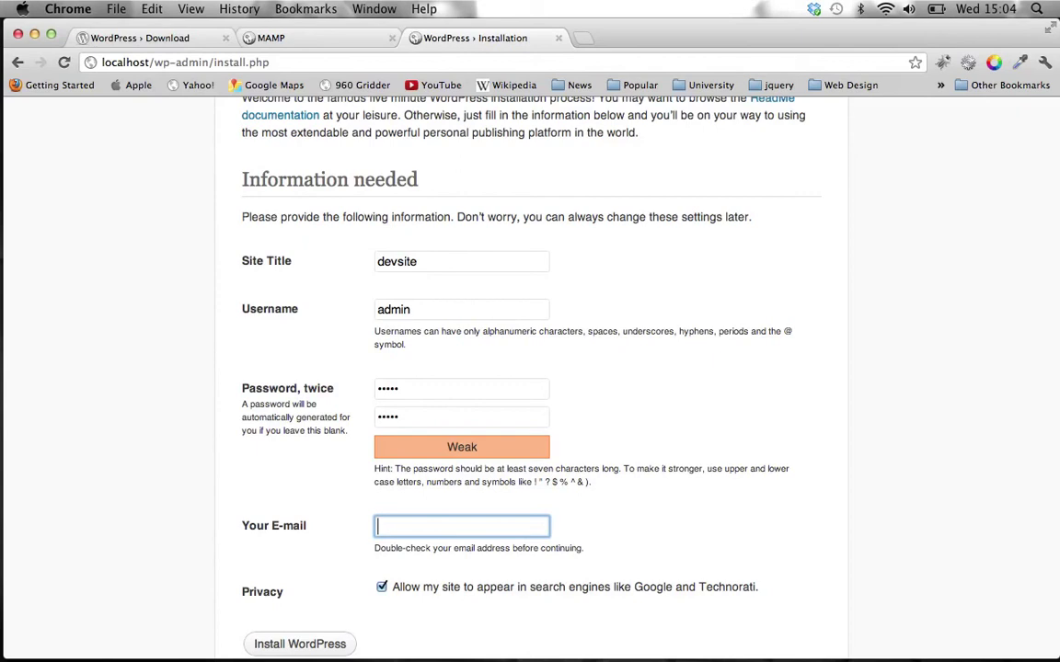
- Fill in the administrator's e-mail address by accepting the browser's autocomplete suggestion
{"action": "type", "text": "marks"}
{"action": "key", "text": "Down"}
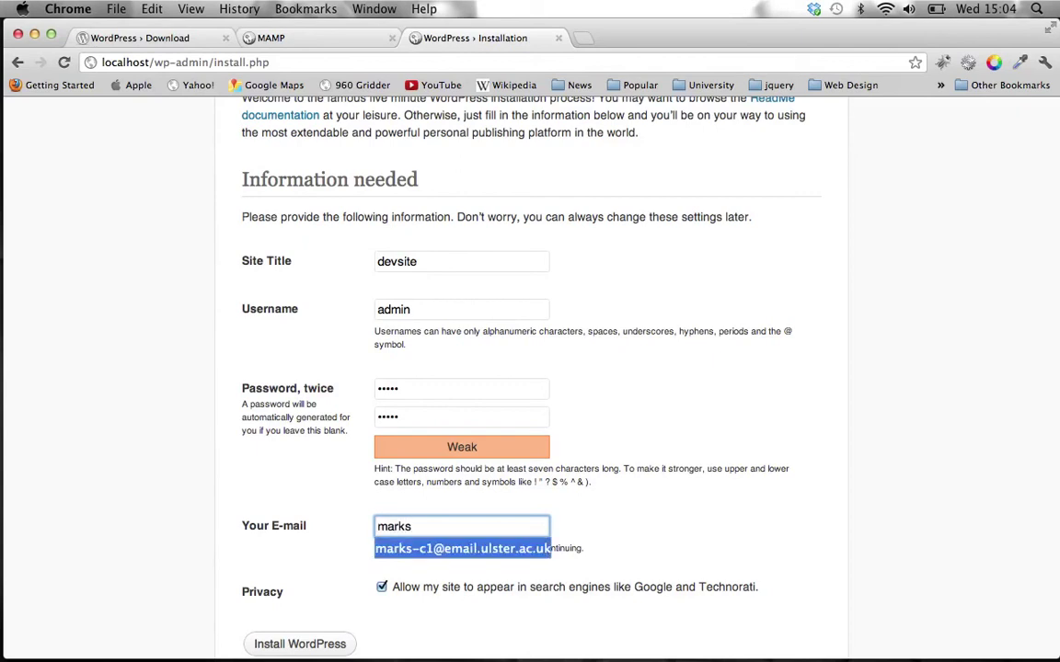
{"action": "key", "text": "Return"}
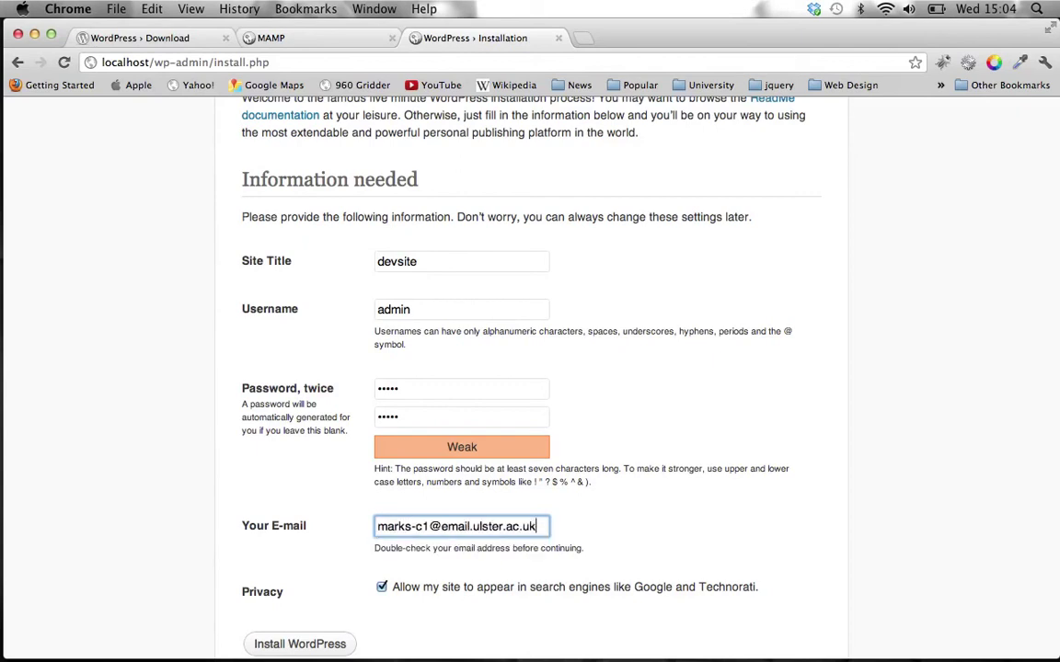
{"action": "scroll", "coordinate": [529, 368], "scroll_direction": "down", "scroll_amount": 2}
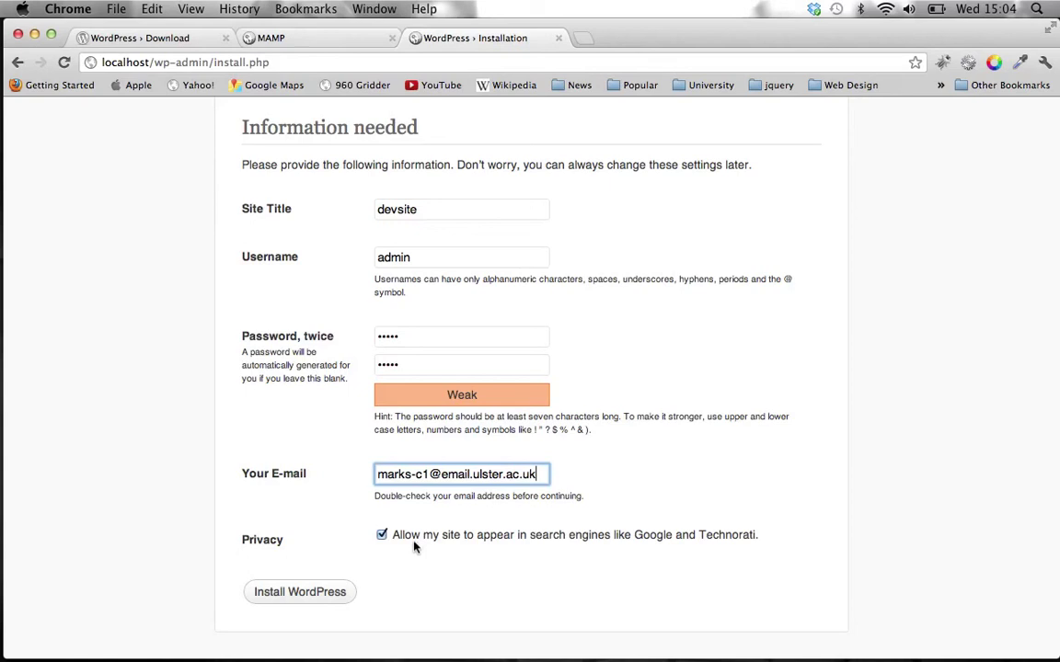
- Untick 'Allow my site to appear in search engines' and run Install WordPress
{"action": "left_click", "coordinate": [382, 536]}
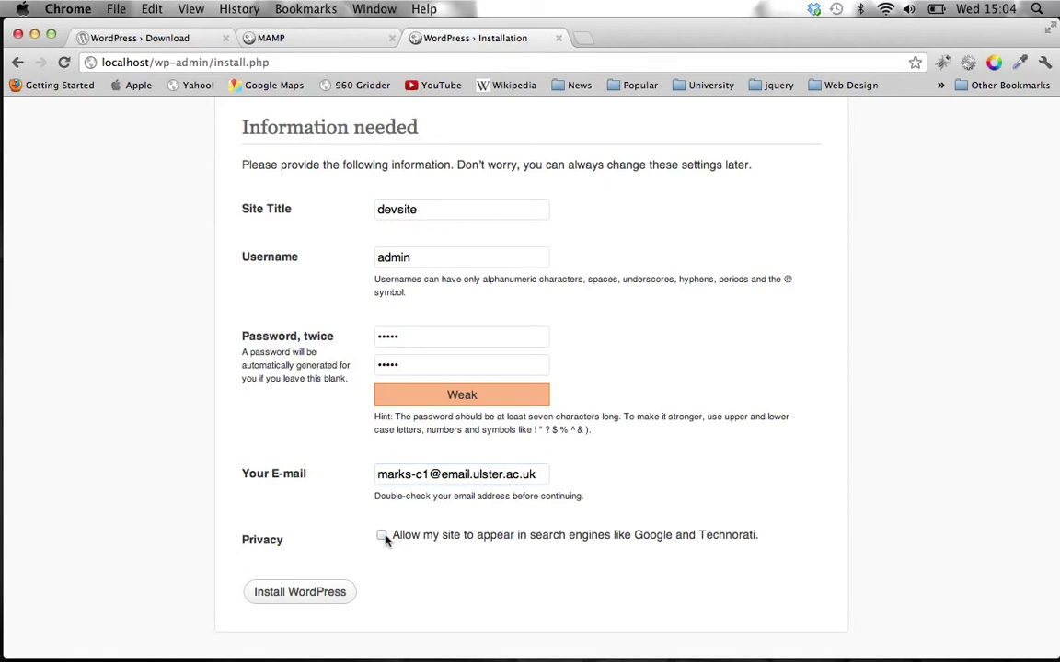
{"action": "left_click", "coordinate": [326, 598]}
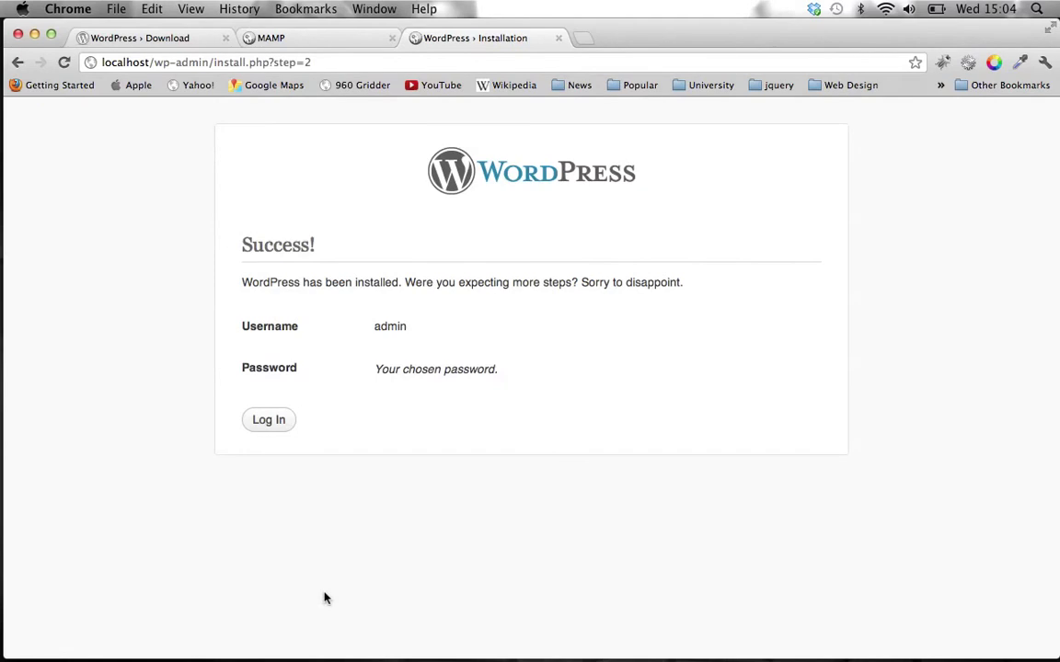
- Log in to devsite with username admin and the account password
{"action": "left_click", "coordinate": [281, 423]}
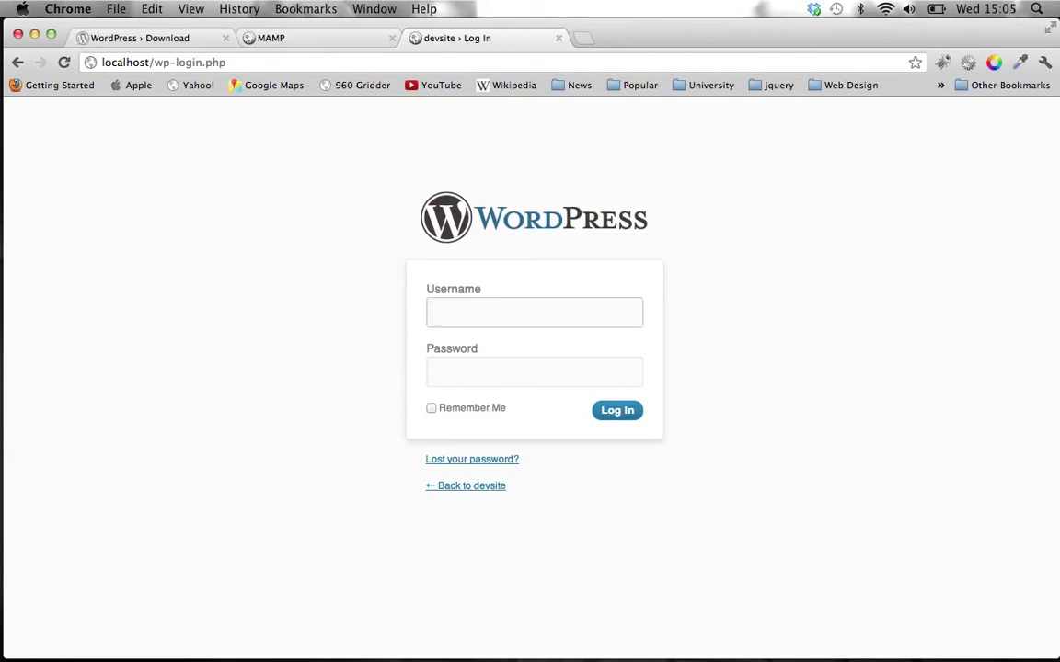
{"action": "type", "text": "admin"}
{"action": "key", "text": "Tab"}
{"action": "type", "text": "admin"}
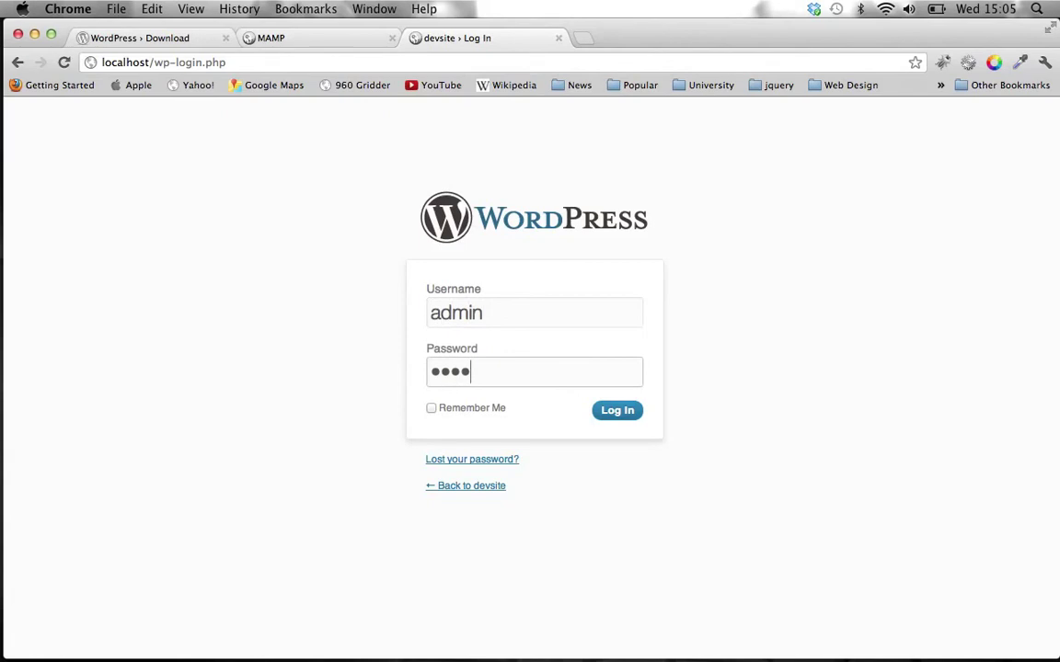
{"action": "key", "text": "Return"}
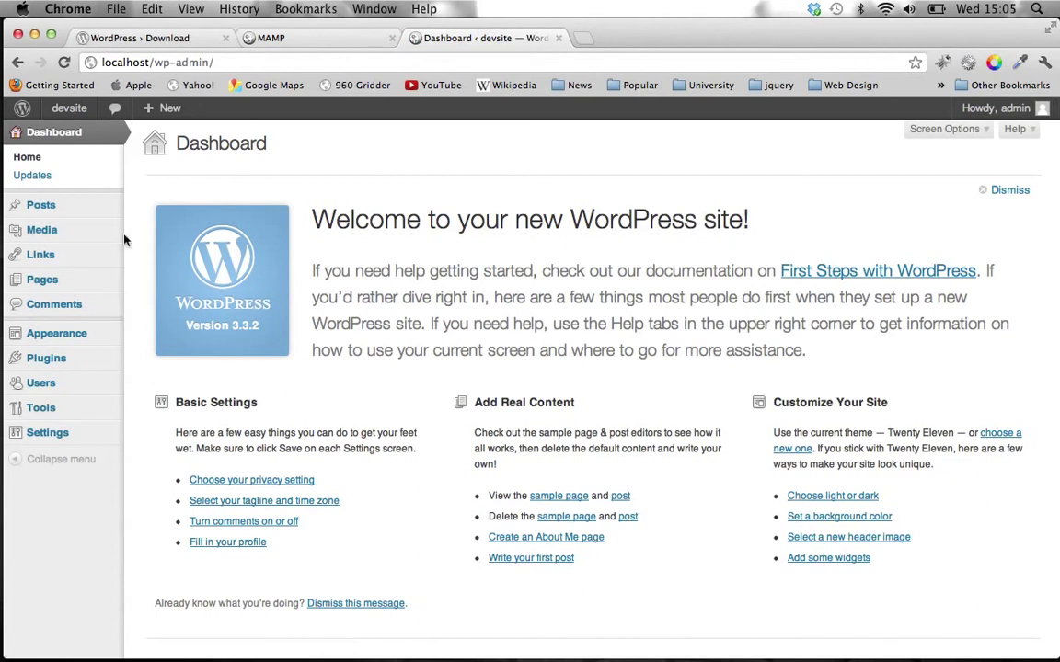
- Browse the Posts, Media, Pages, Comments, Themes and Plugins screens, finishing on Tools
{"action": "left_click", "coordinate": [35, 205]}
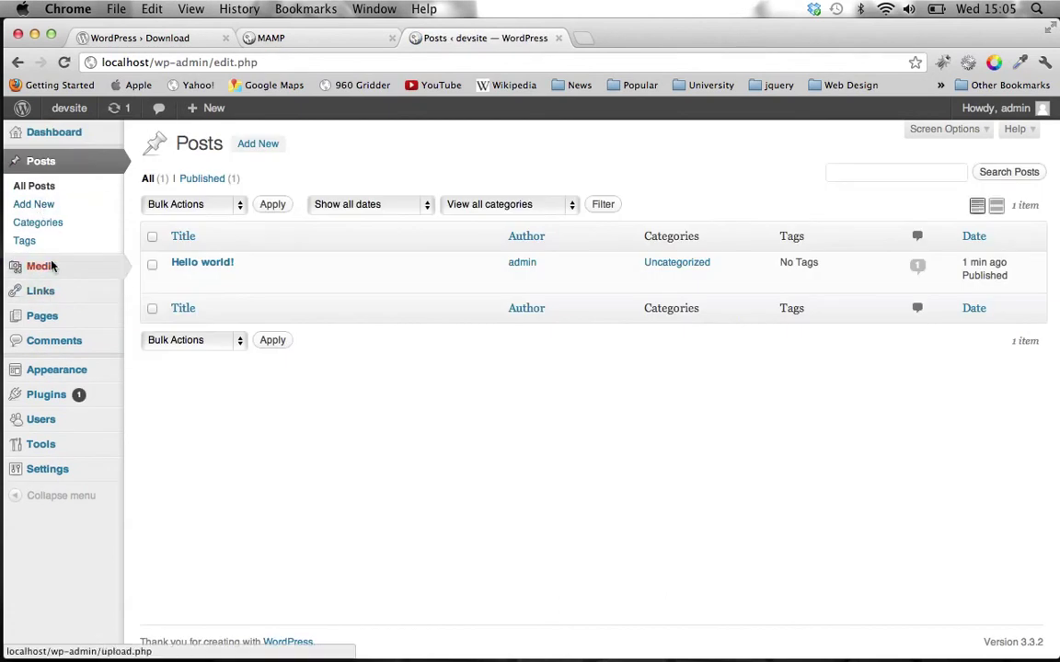
{"action": "left_click", "coordinate": [42, 266]}
{"action": "mouse_move", "coordinate": [51, 263]}
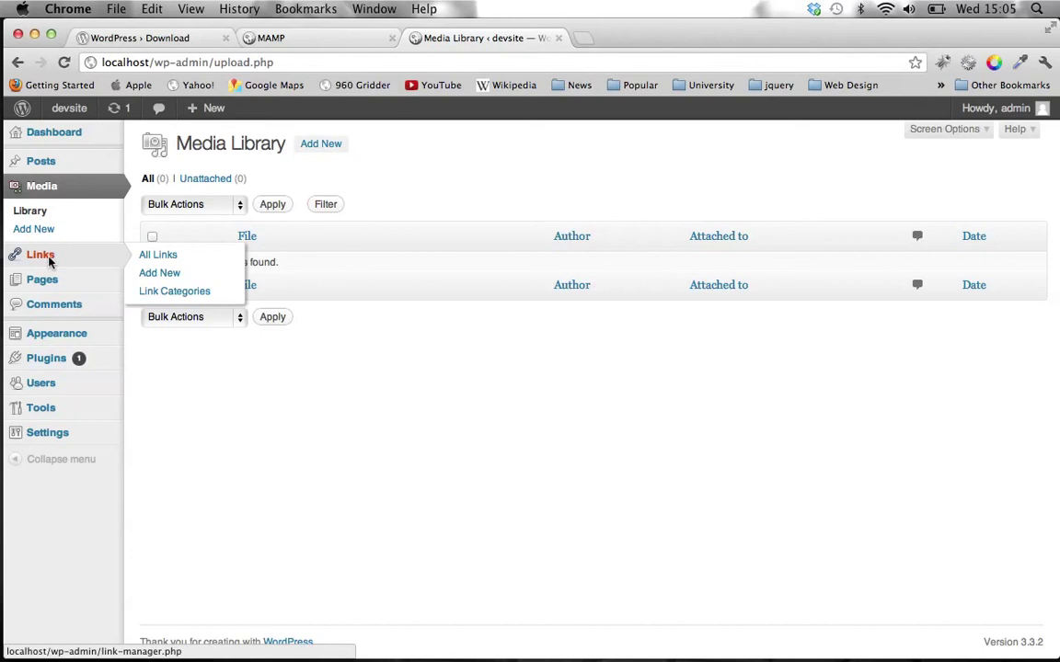
{"action": "left_click", "coordinate": [46, 280]}
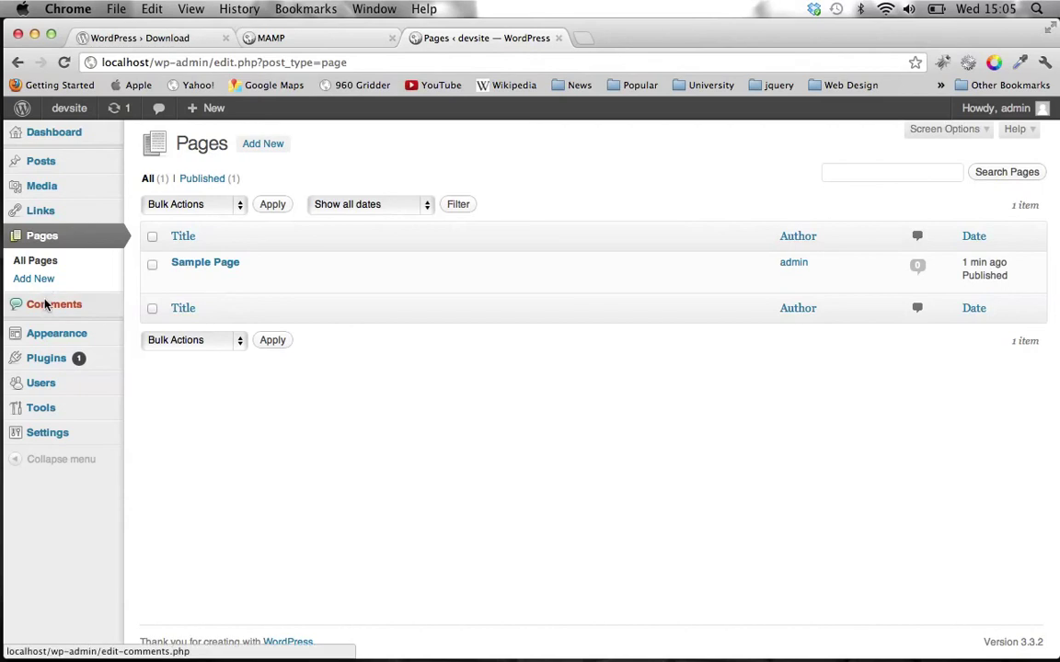
{"action": "left_click", "coordinate": [44, 306]}
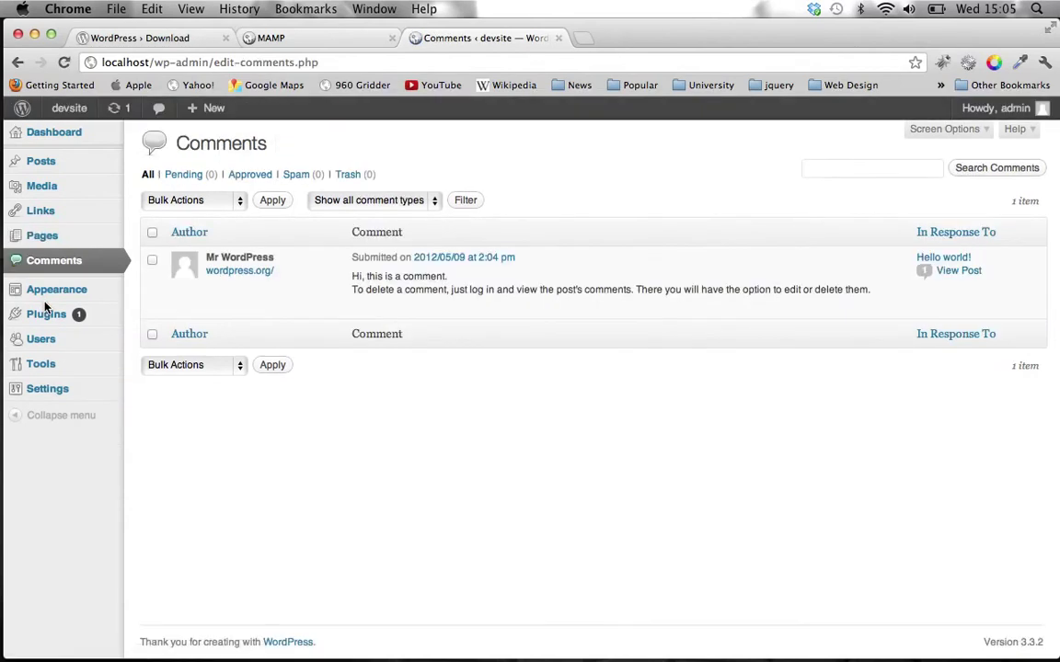
{"action": "left_click", "coordinate": [43, 293]}
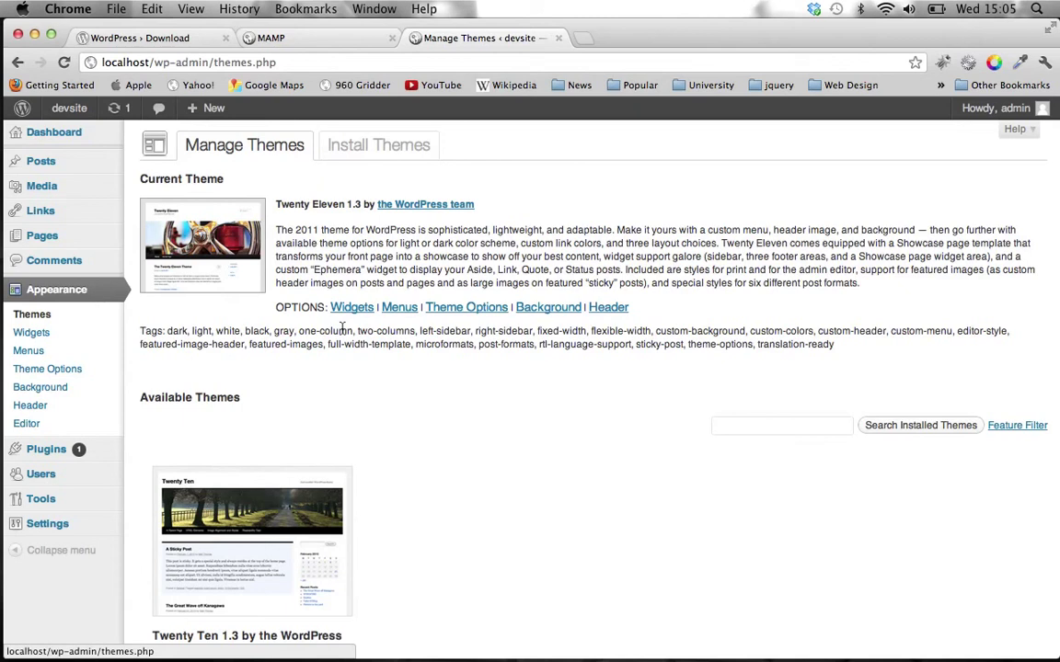
{"action": "left_click", "coordinate": [45, 459]}
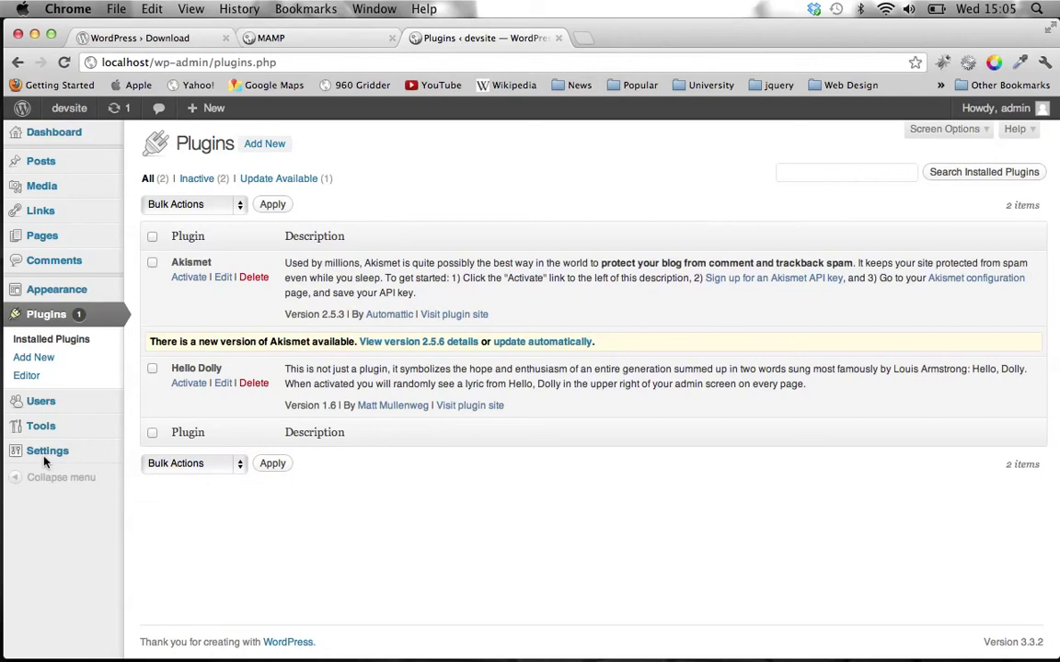
{"action": "mouse_move", "coordinate": [48, 405]}
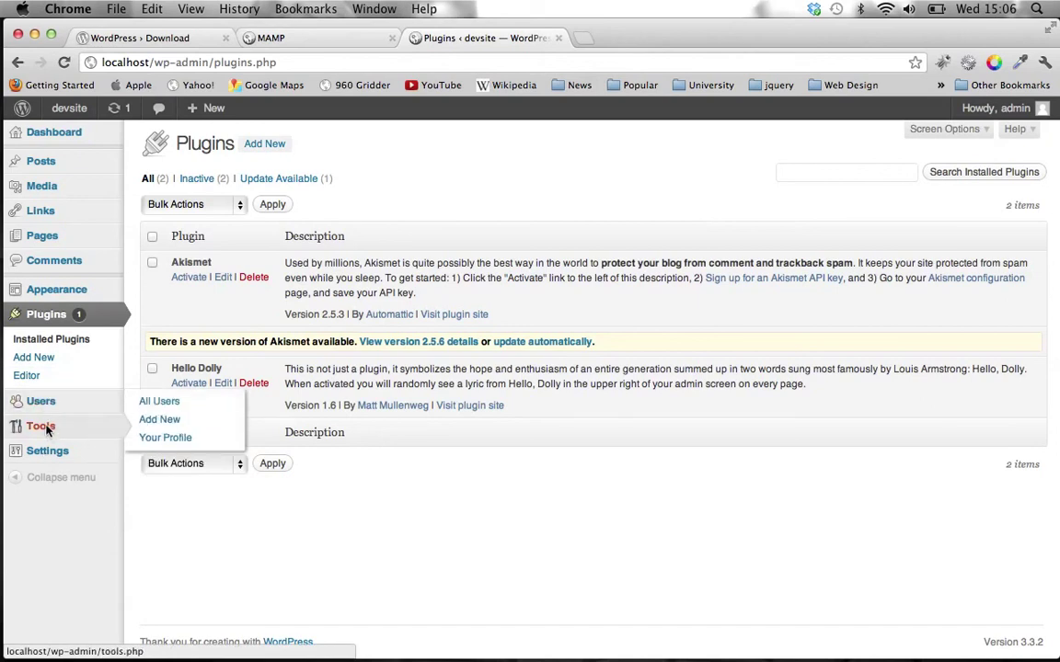
{"action": "left_click", "coordinate": [47, 429]}
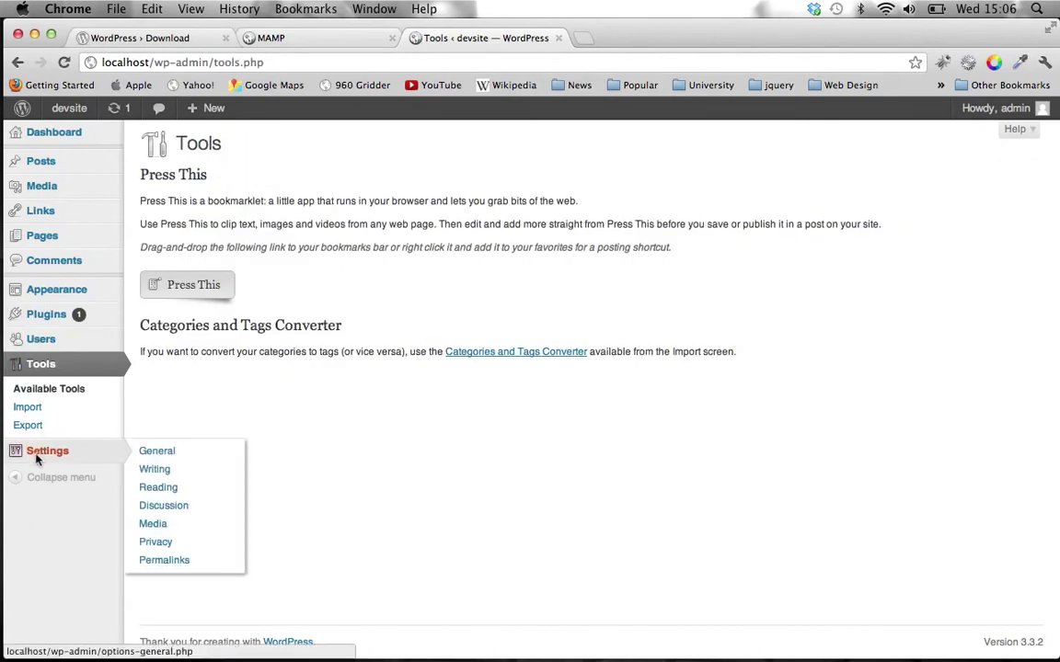
- Check the General and Privacy settings, then visit the devsite front page in a new tab
{"action": "left_click", "coordinate": [38, 458]}
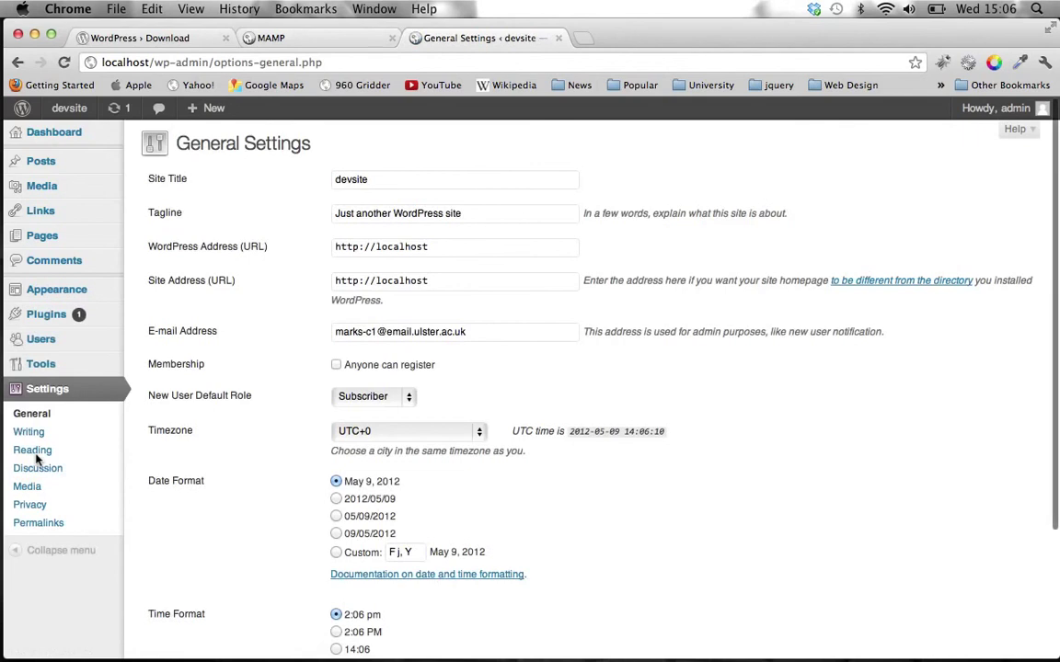
{"action": "left_click", "coordinate": [35, 504]}
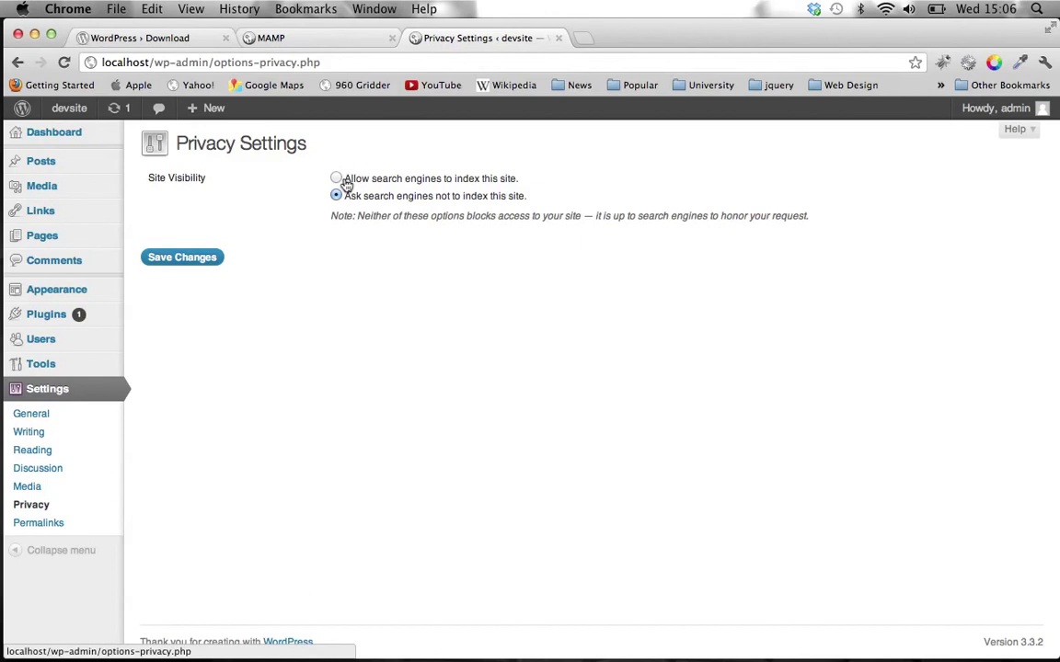
{"action": "mouse_move", "coordinate": [60, 118]}
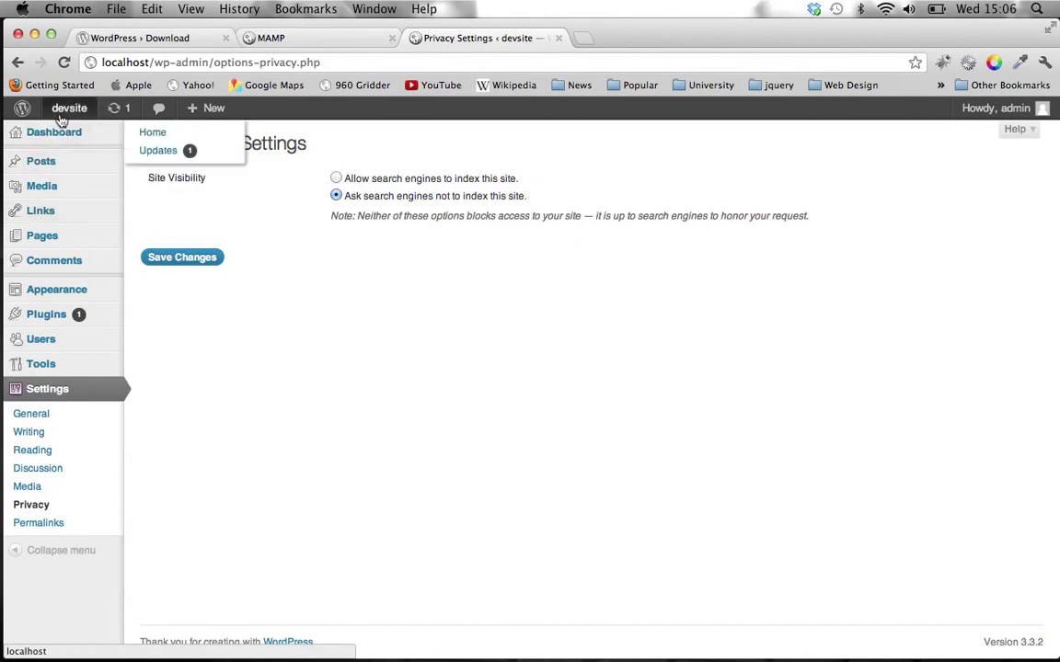
{"action": "left_click", "coordinate": [55, 106], "text": "super"}
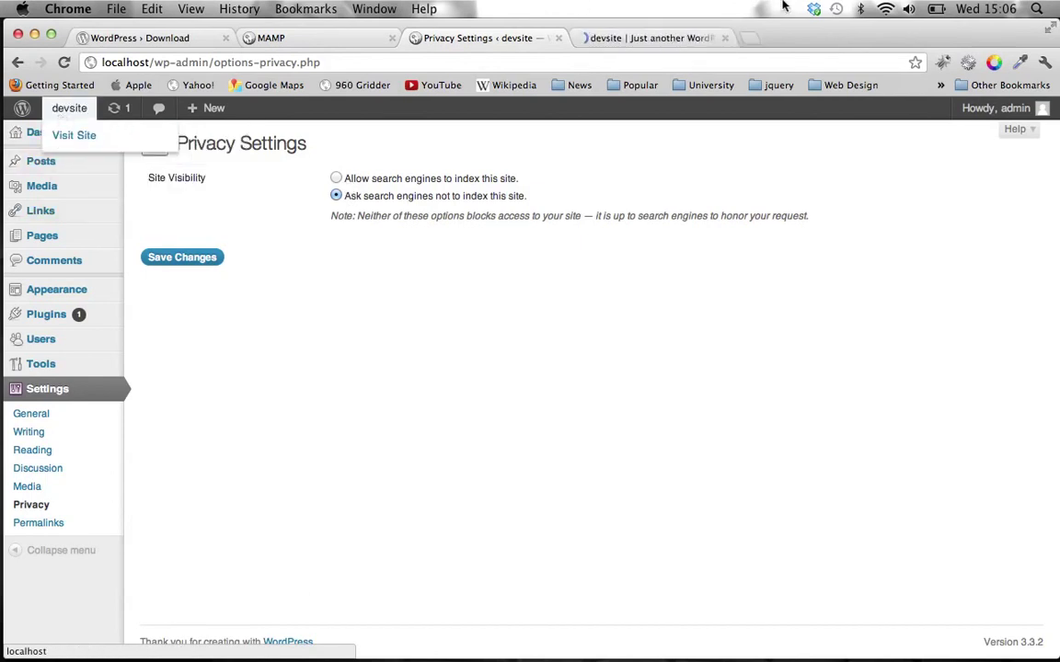
- Switch to the devsite tab and scroll through the front page to the footer and back
{"action": "left_click", "coordinate": [679, 40]}
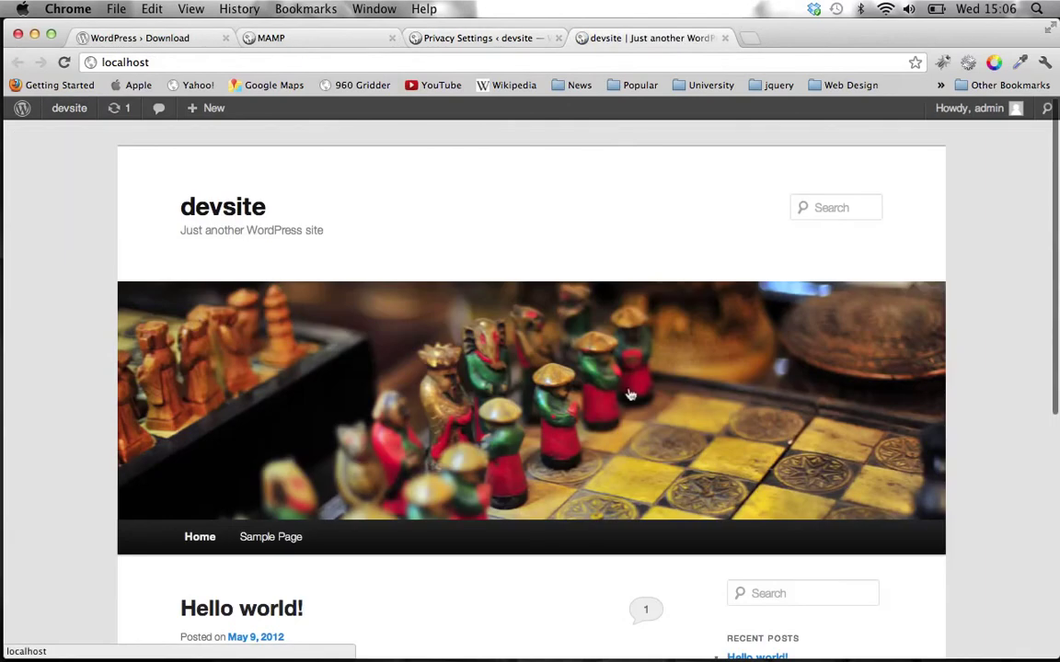
{"action": "scroll", "coordinate": [89, 239], "scroll_direction": "down", "scroll_amount": 10}
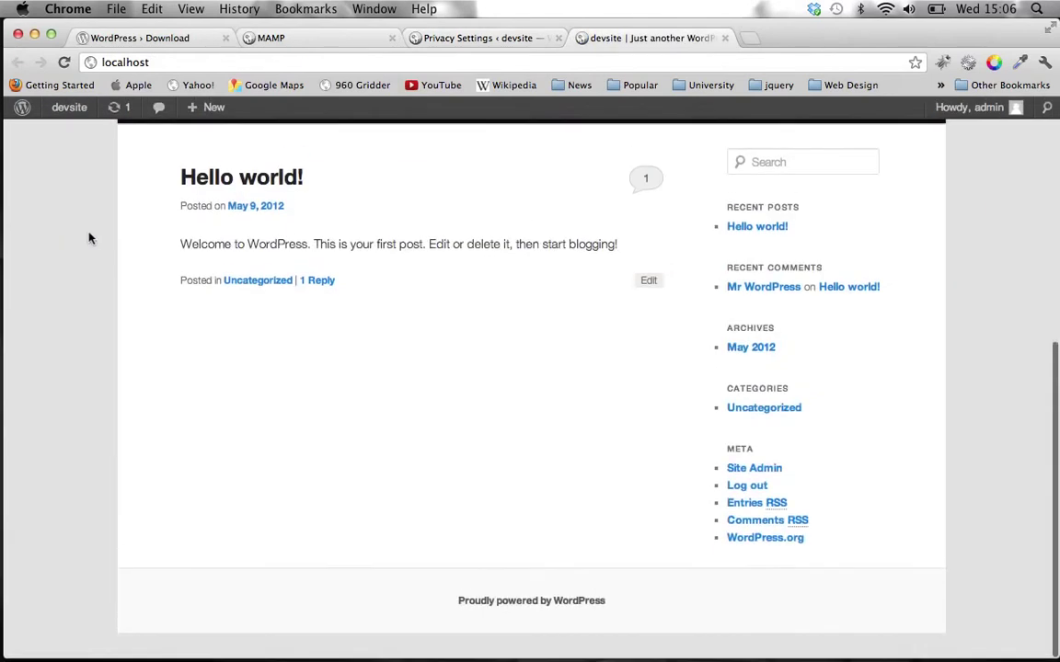
{"action": "scroll", "coordinate": [90, 238], "scroll_direction": "up", "scroll_amount": 10}
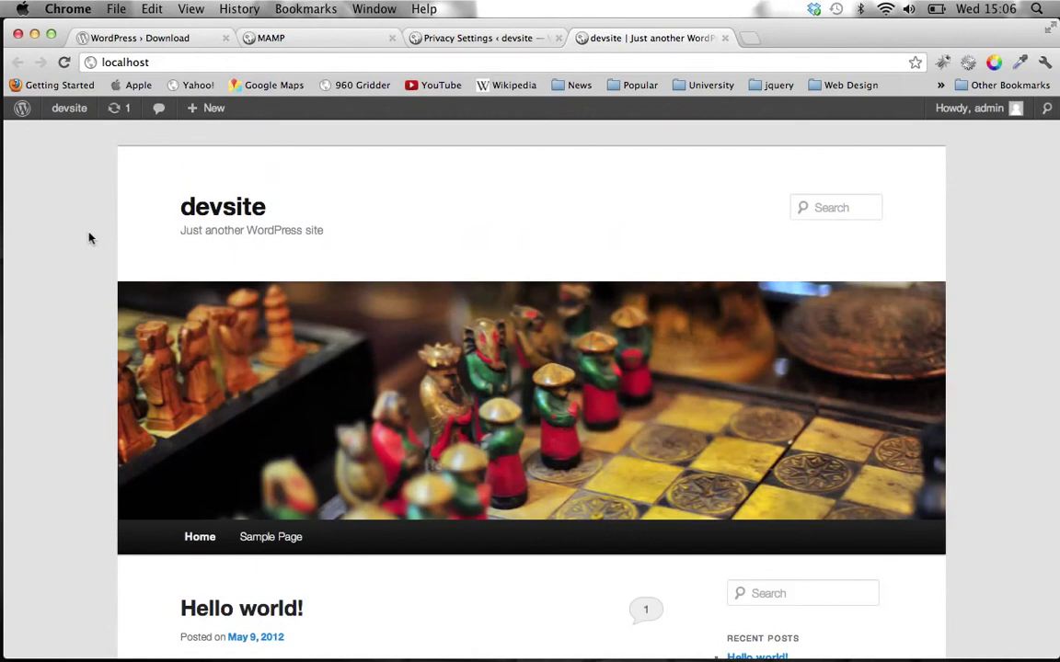